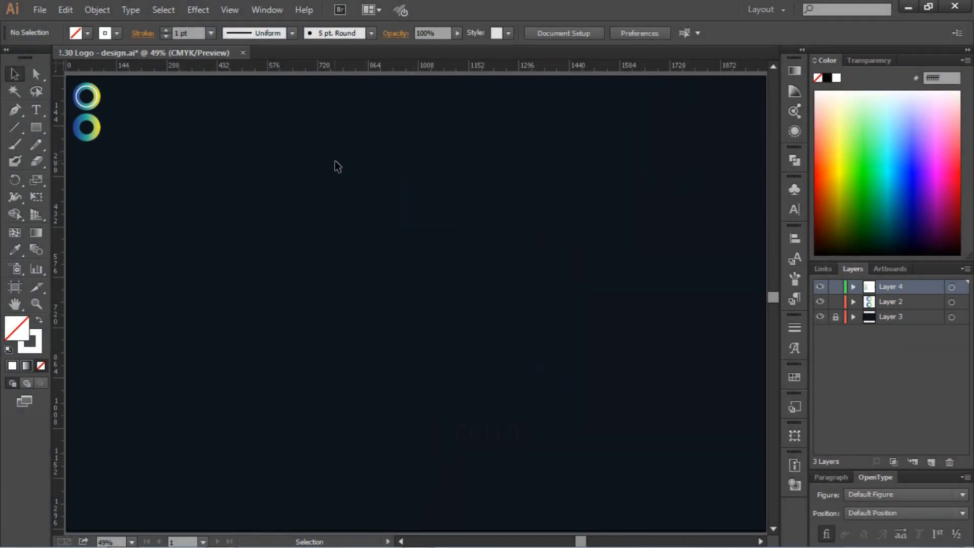
Create a circle 200 px wide and high with the Ellipse tool, with width and height proportions linked
{"action": "left_click_drag", "start_coordinate": [41, 129], "coordinate": [70, 164]}
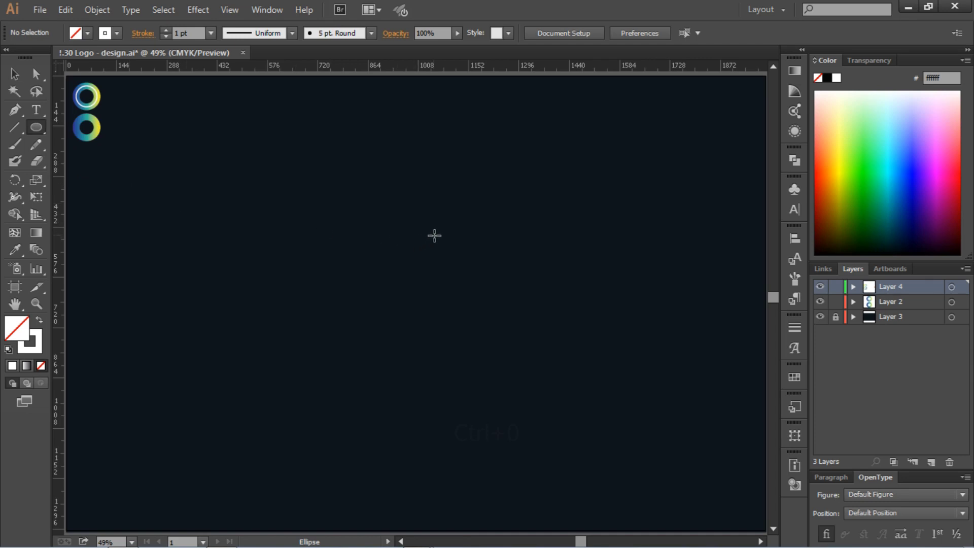
{"action": "left_click", "coordinate": [416, 237]}
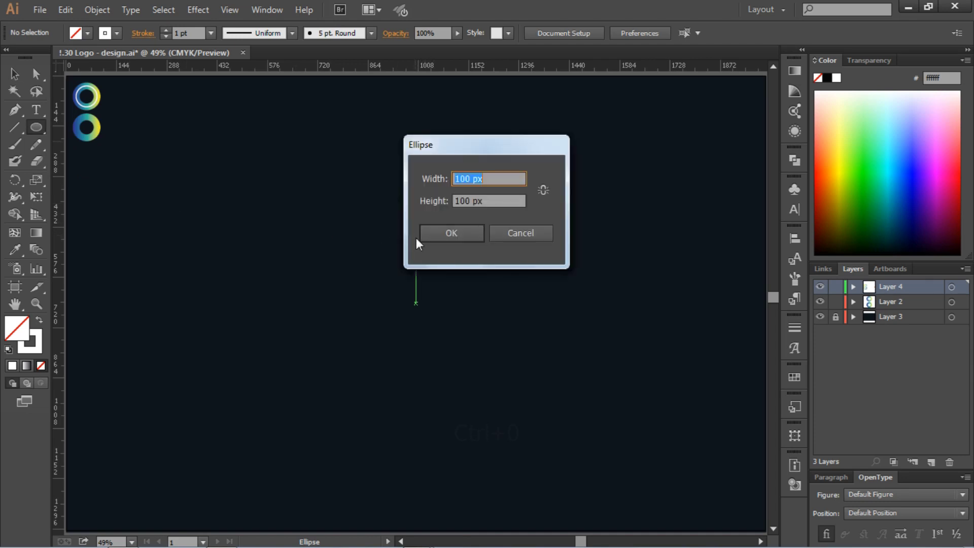
{"action": "left_click", "coordinate": [543, 190]}
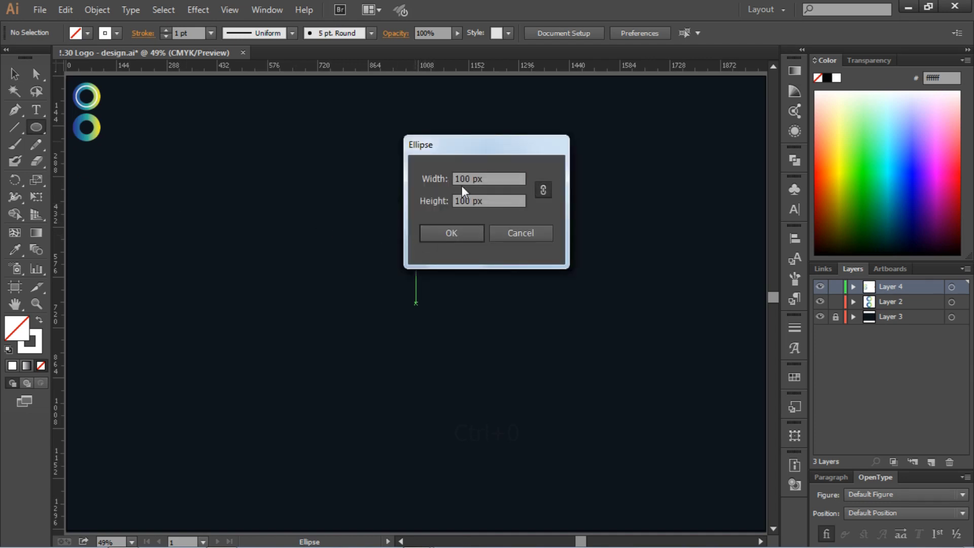
{"action": "left_click_drag", "start_coordinate": [469, 176], "coordinate": [386, 175]}
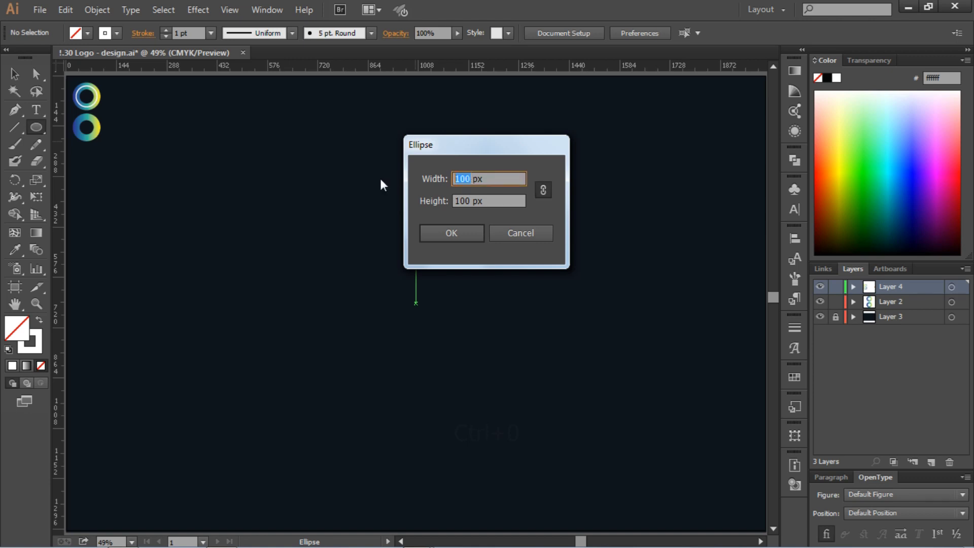
{"action": "type", "text": "200"}
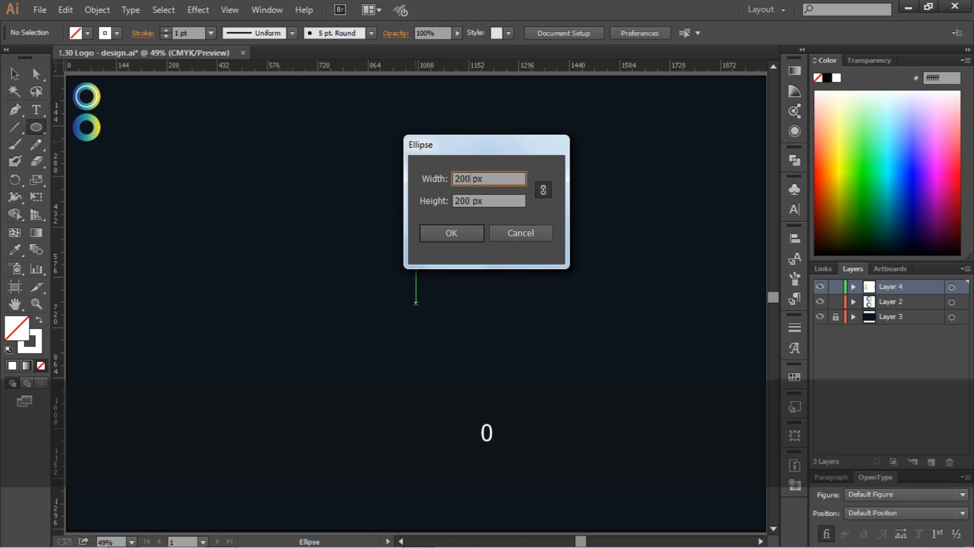
{"action": "left_click", "coordinate": [462, 233]}
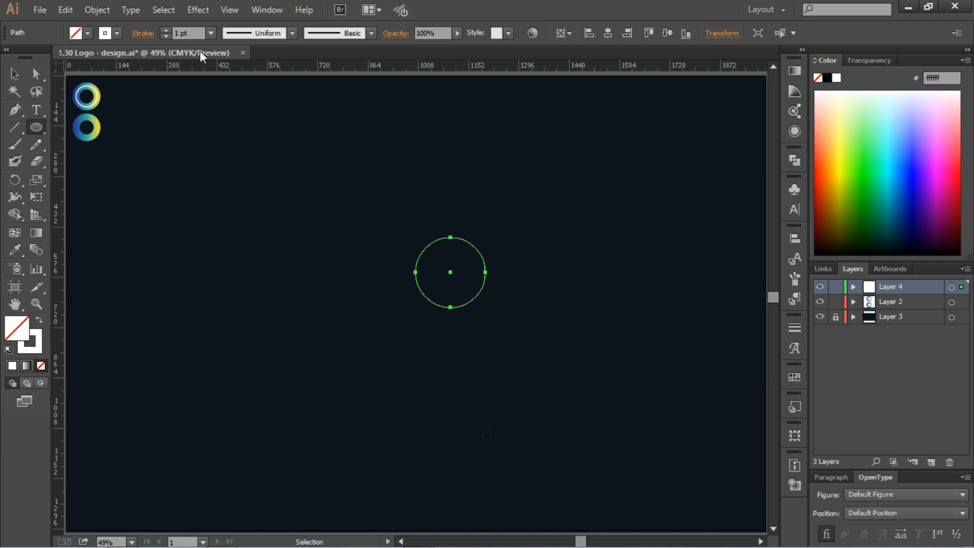
Set the circle's stroke weight to 5 pt and centre it horizontally on the artboard
{"action": "left_click", "coordinate": [193, 34]}
{"action": "key", "text": "Up"}
{"action": "key", "text": "Up"}
{"action": "key", "text": "Up"}
{"action": "key", "text": "Up"}
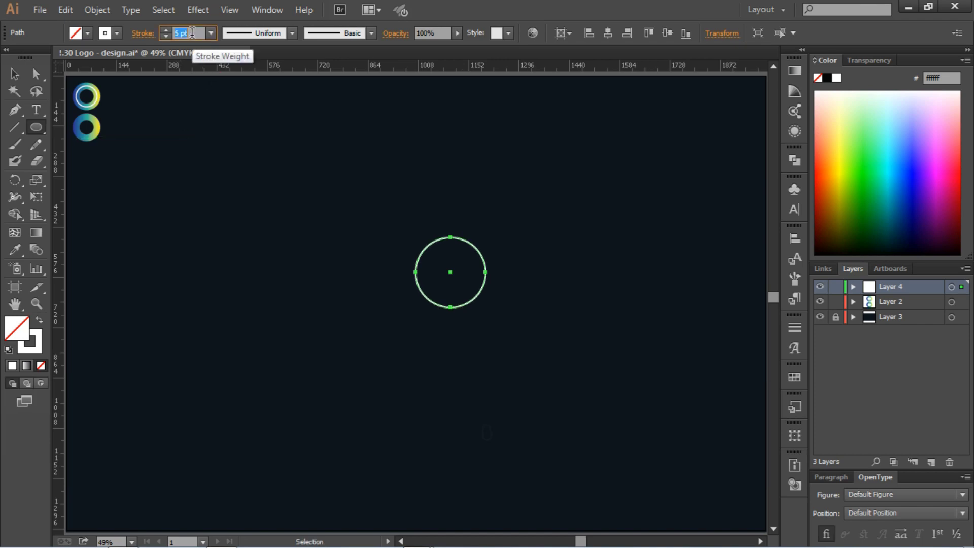
{"action": "left_click", "coordinate": [14, 73]}
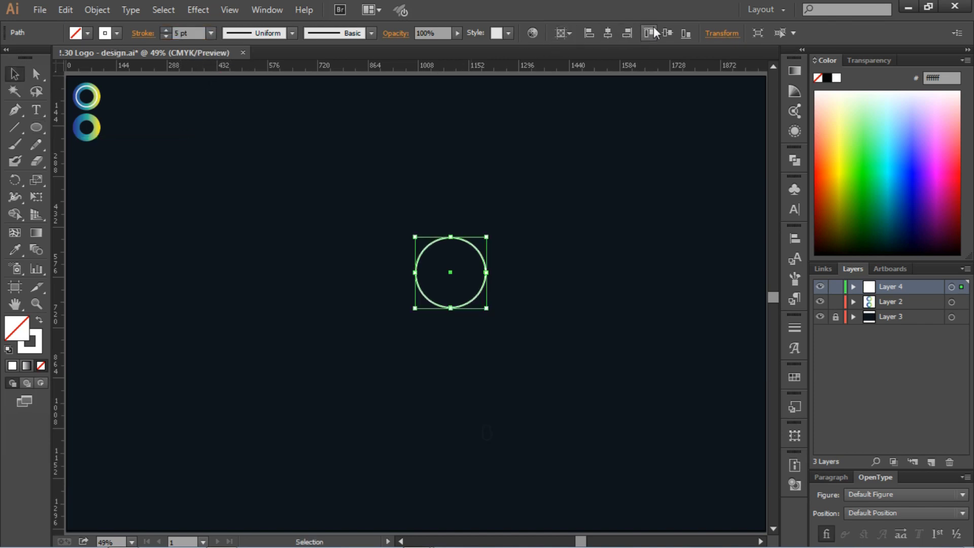
{"action": "left_click", "coordinate": [607, 33]}
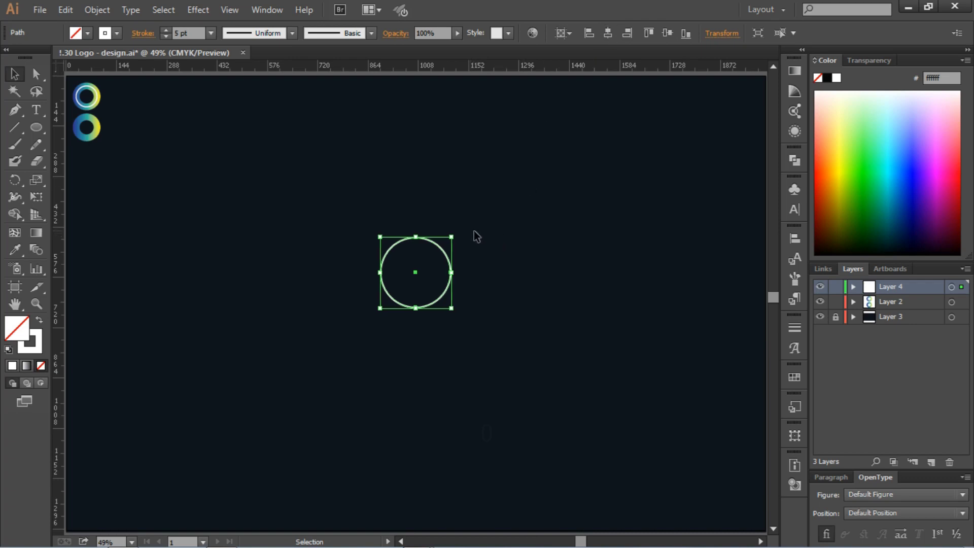
{"action": "left_click", "coordinate": [475, 235]}
Duplicate the 200 px circle so the copy overlaps the lower part of the original
{"action": "left_click", "coordinate": [450, 272]}
{"action": "key", "text": "ctrl"}
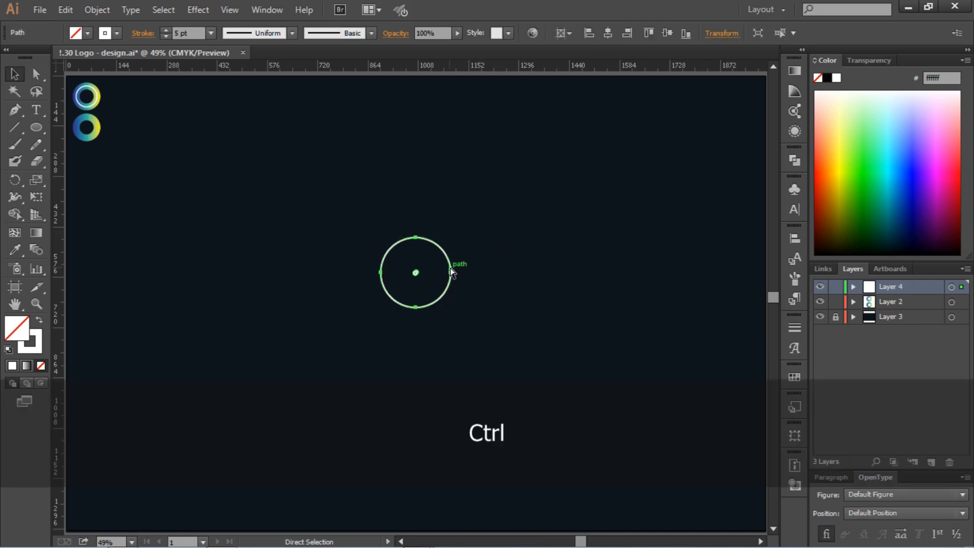
{"action": "key", "text": "ctrl+v"}
{"action": "left_click", "coordinate": [528, 301]}
{"action": "left_click_drag", "start_coordinate": [468, 273], "coordinate": [396, 327]}
{"action": "left_click", "coordinate": [526, 290]}
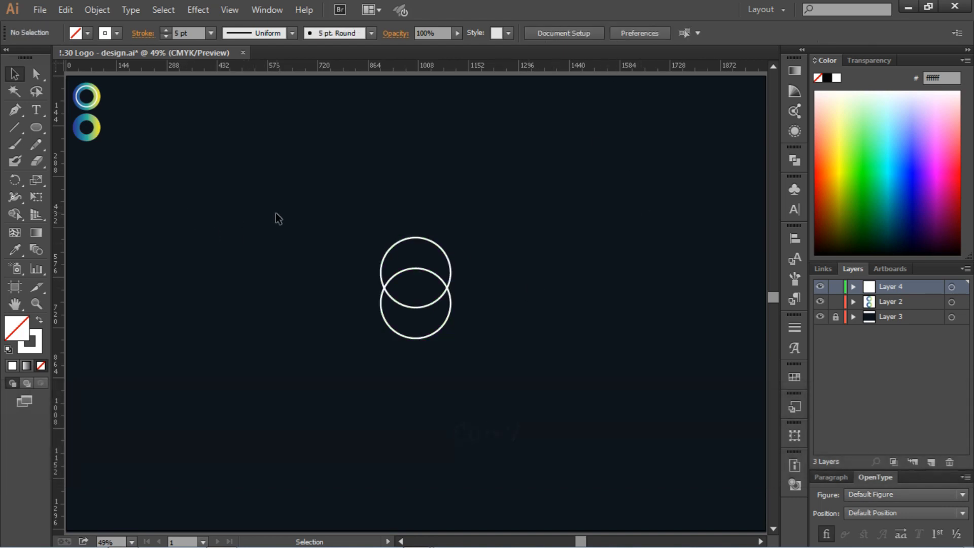
Create a 50 px circle and centre it horizontally and vertically on the artboard
{"action": "left_click", "coordinate": [36, 127]}
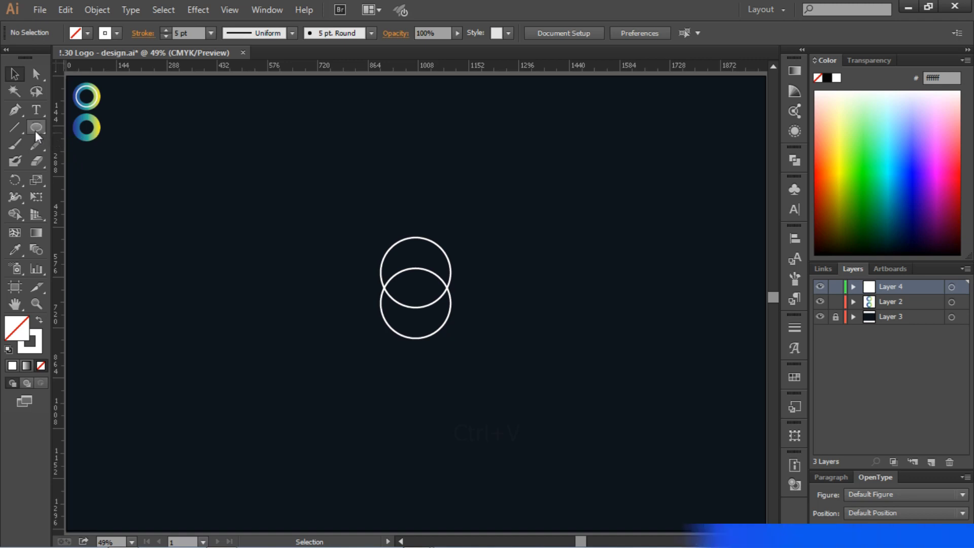
{"action": "left_click", "coordinate": [232, 178]}
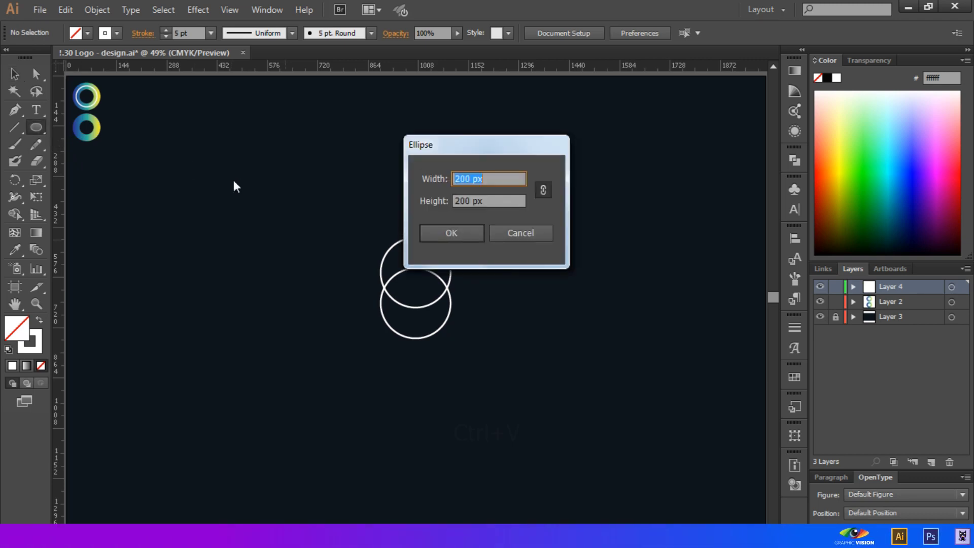
{"action": "type", "text": "50"}
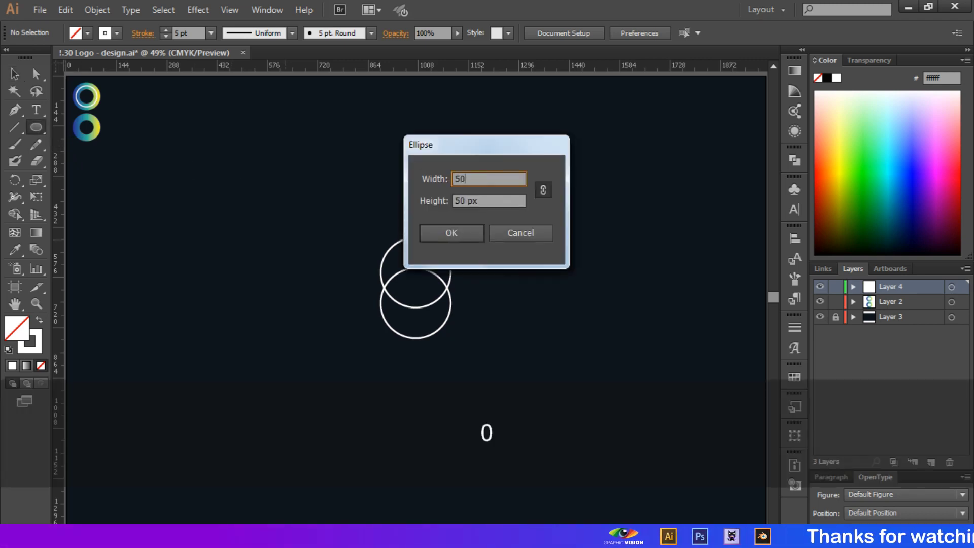
{"action": "key", "text": "Return"}
{"action": "left_click", "coordinate": [14, 74]}
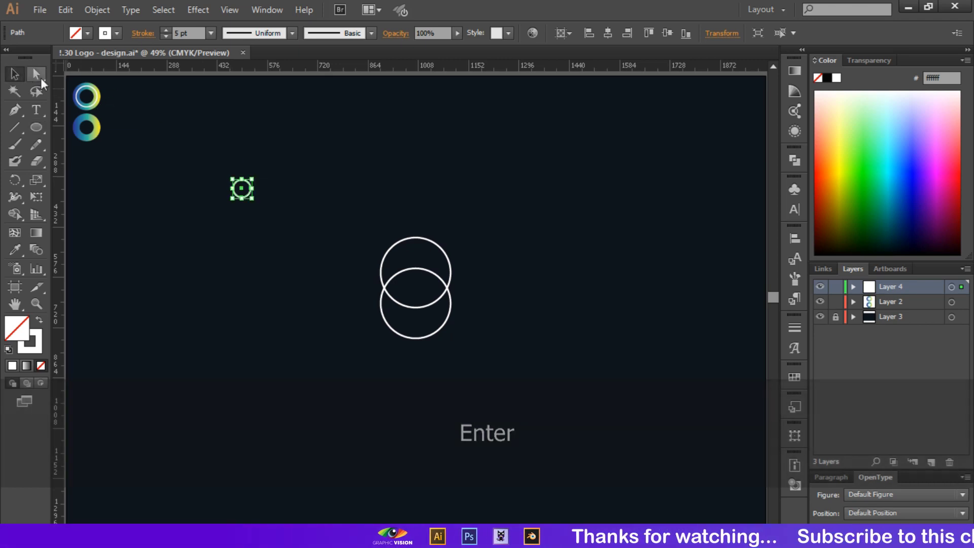
{"action": "left_click", "coordinate": [609, 33]}
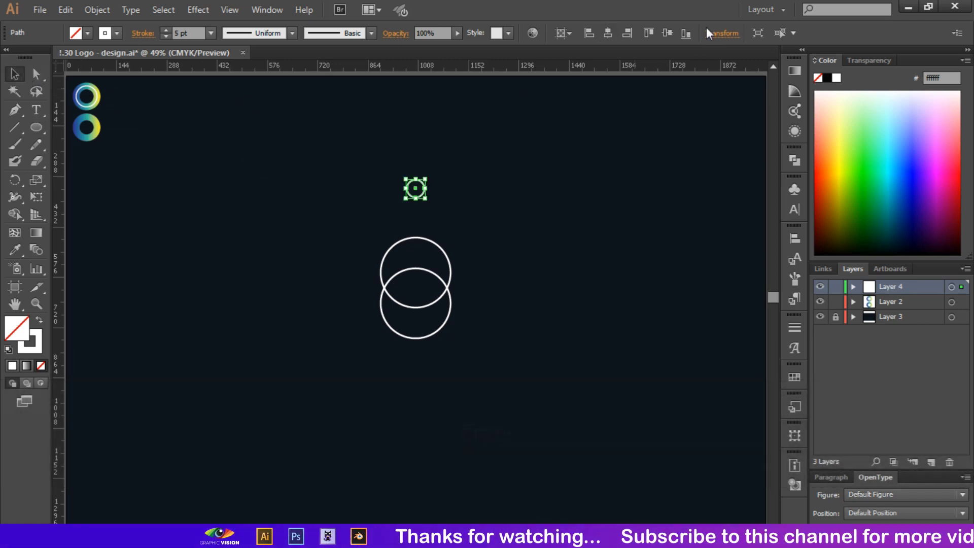
{"action": "left_click", "coordinate": [667, 32]}
{"action": "left_click", "coordinate": [624, 209]}
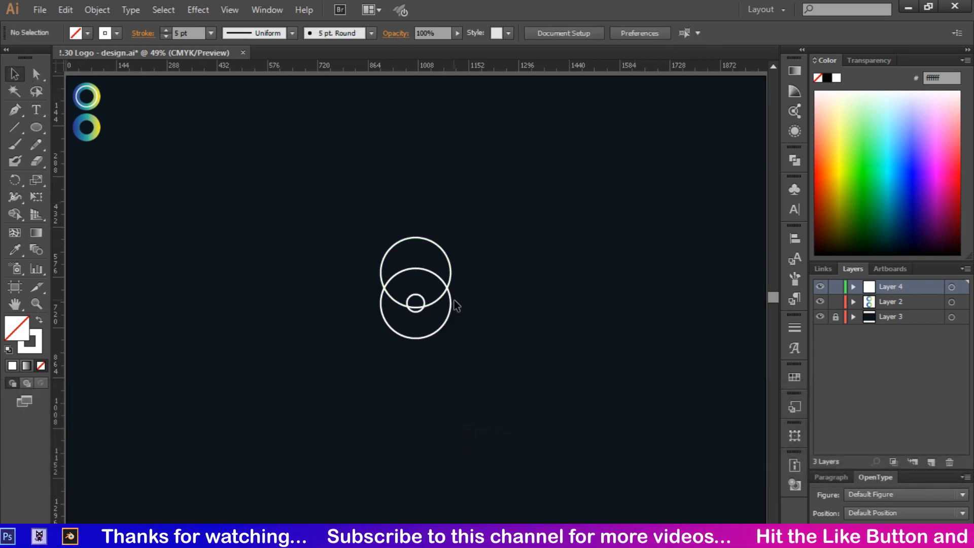
Move both large circles down so the lower one's top edge and the upper one's bottom edge touch the 50 px circle
{"action": "left_click_drag", "start_coordinate": [450, 305], "coordinate": [452, 330]}
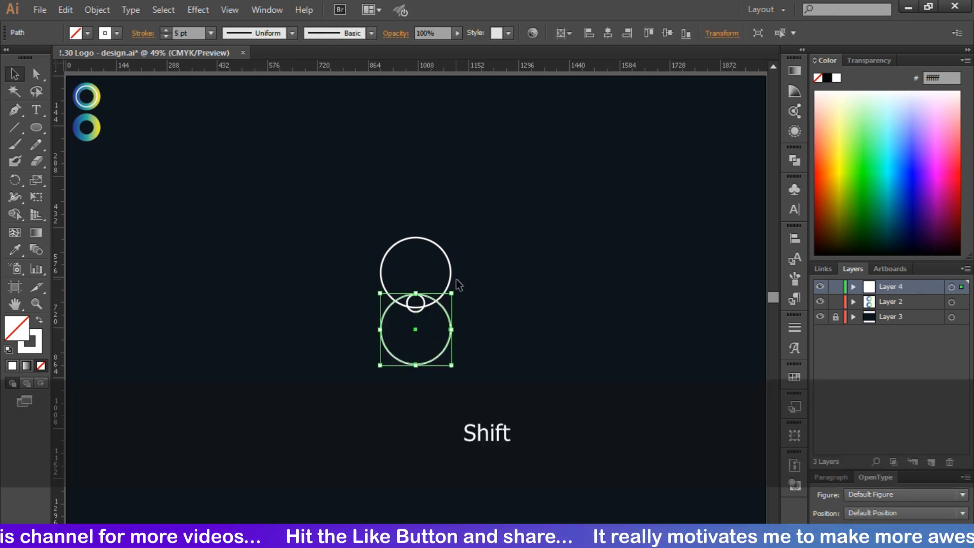
{"action": "mouse_move", "coordinate": [452, 275]}
{"action": "left_mouse_down"}
{"action": "mouse_move", "coordinate": [451, 292]}
{"action": "mouse_move", "coordinate": [452, 280]}
{"action": "left_mouse_up"}
{"action": "left_click", "coordinate": [521, 276]}
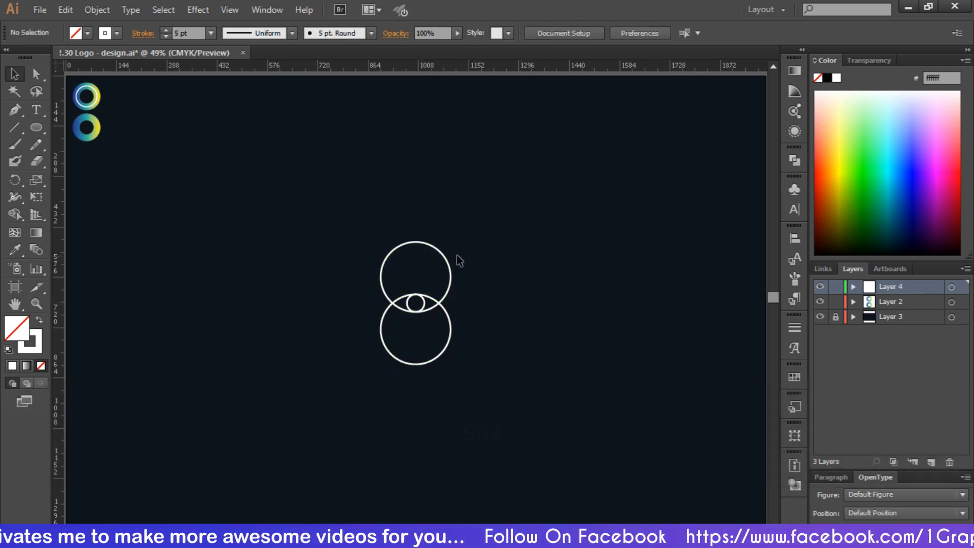
Create a 100 px circle above the large circles and centre it horizontally on the artboard
{"action": "left_click", "coordinate": [34, 128]}
{"action": "left_click", "coordinate": [345, 170]}
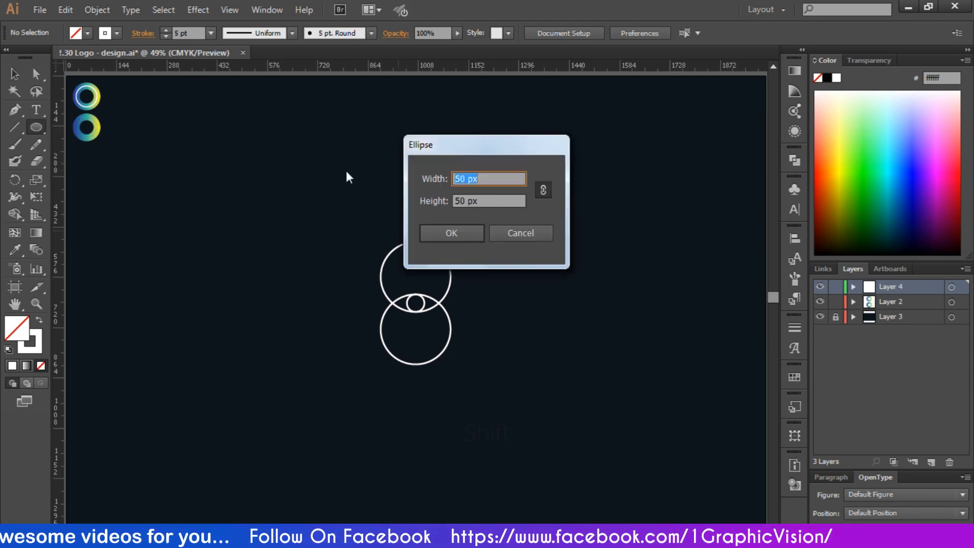
{"action": "type", "text": "100"}
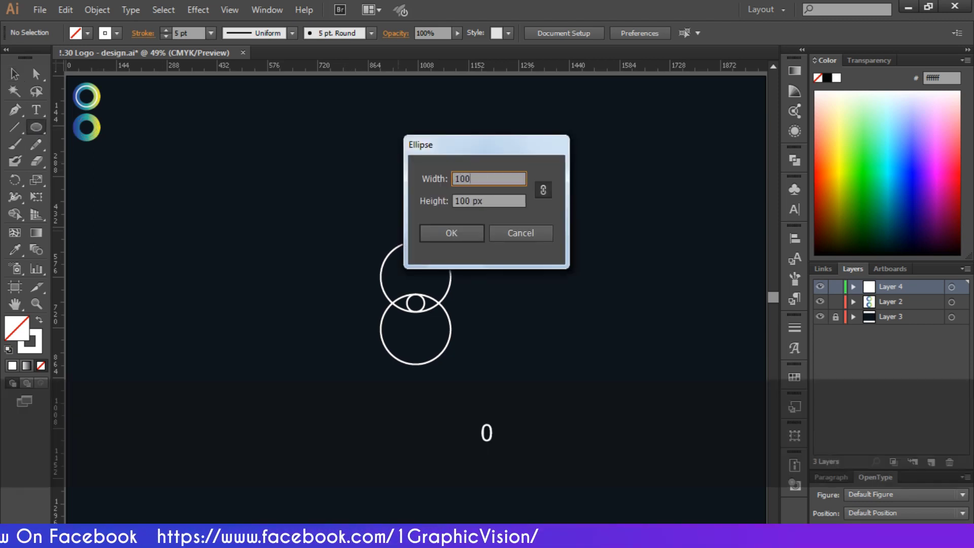
{"action": "key", "text": "Return"}
{"action": "left_click", "coordinate": [14, 74]}
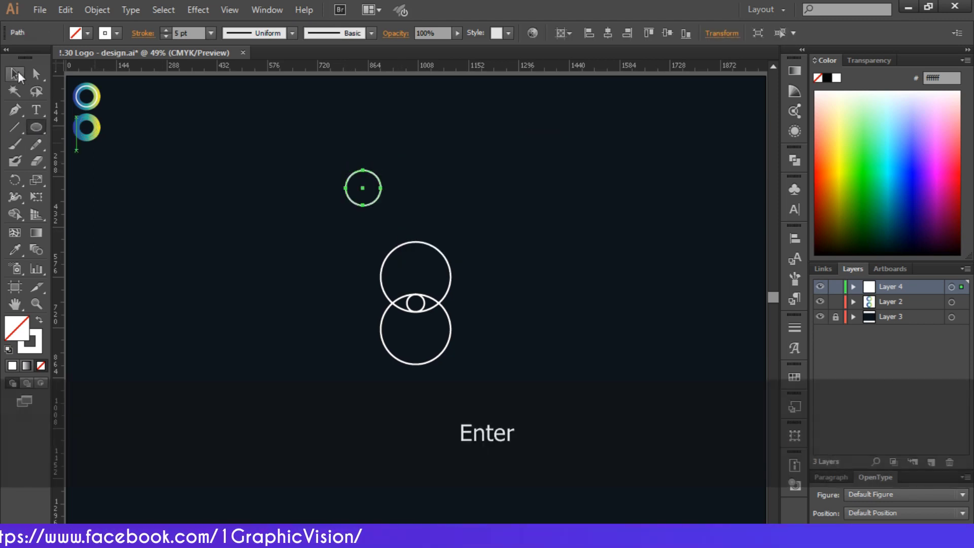
{"action": "left_click", "coordinate": [607, 33]}
{"action": "left_click", "coordinate": [519, 224]}
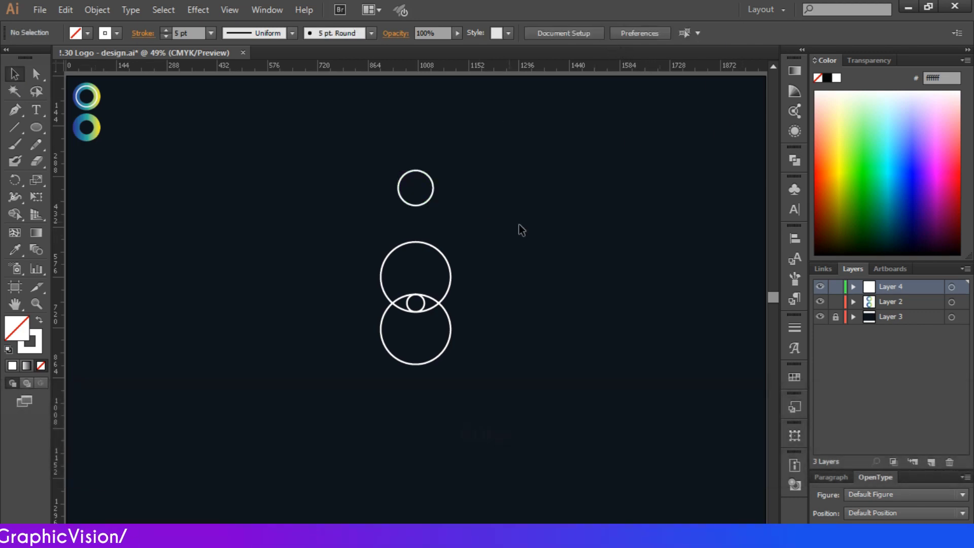
Place the 100 px circle at the centre of the upper large circle and a copy of it at the centre of the lower one
{"action": "left_click_drag", "start_coordinate": [434, 191], "coordinate": [443, 285]}
{"action": "key", "text": "ctrl+c"}
{"action": "key", "text": "ctrl+v"}
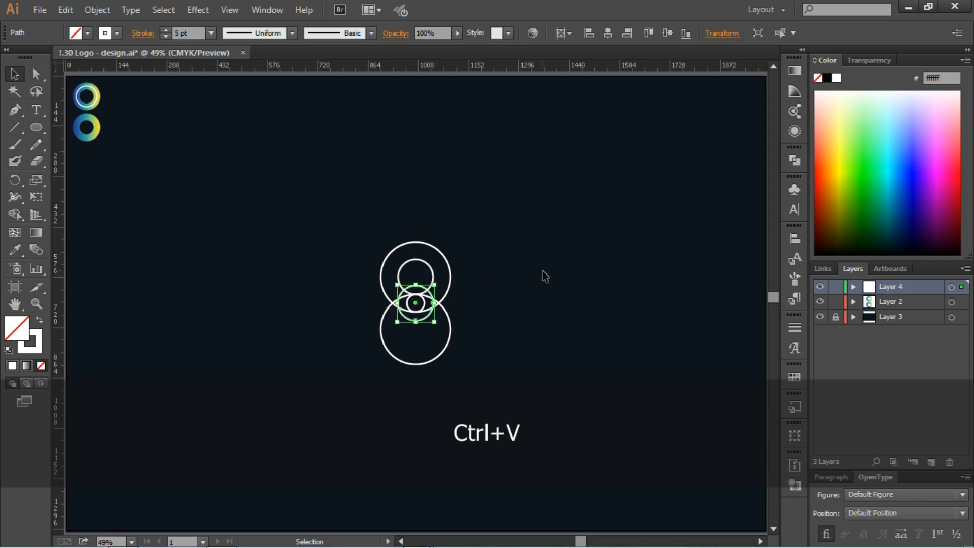
{"action": "left_click", "coordinate": [544, 276]}
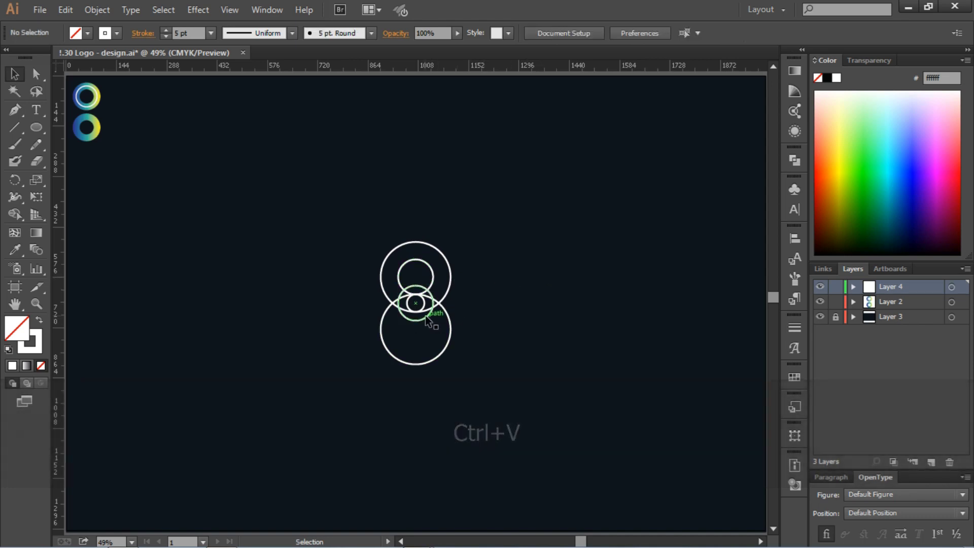
{"action": "left_click_drag", "start_coordinate": [429, 320], "coordinate": [427, 348]}
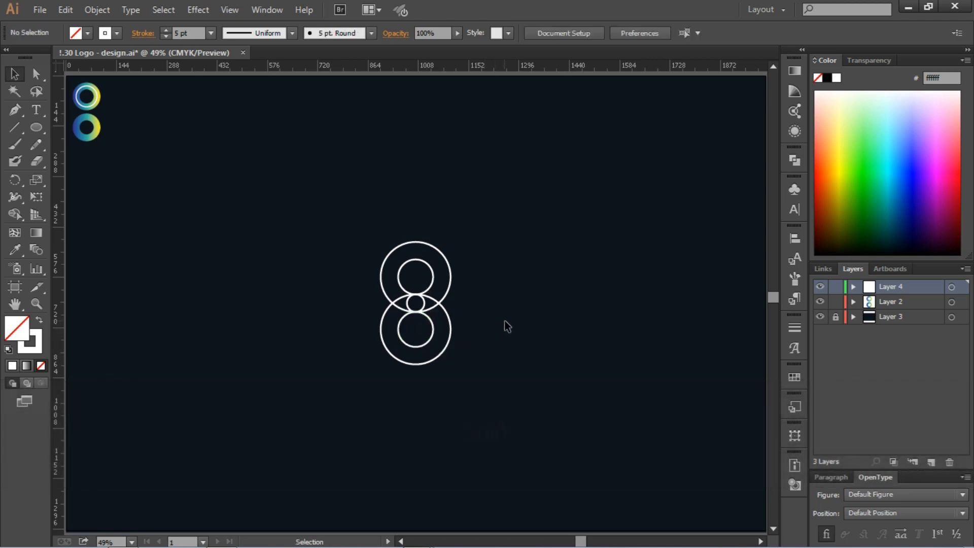
Draw a straight vertical line from the upper large circle's left anchor down past the lower circle, to about Y 944 px
{"action": "left_click", "coordinate": [16, 113]}
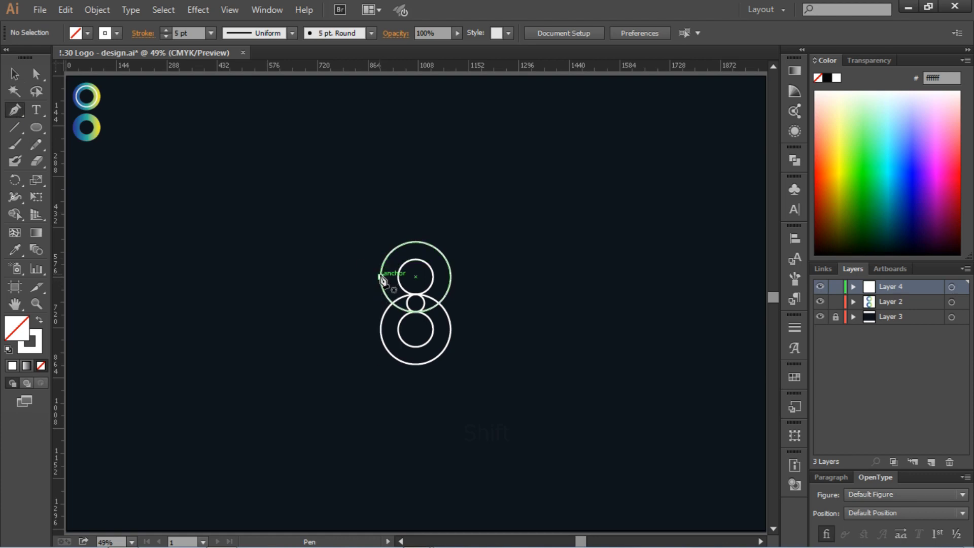
{"action": "left_click", "coordinate": [381, 277]}
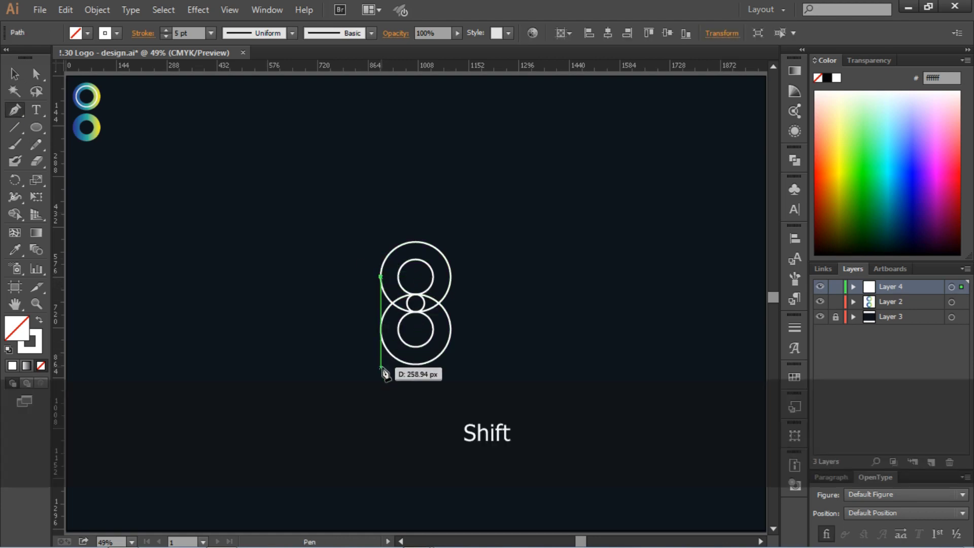
{"action": "left_click", "coordinate": [385, 404]}
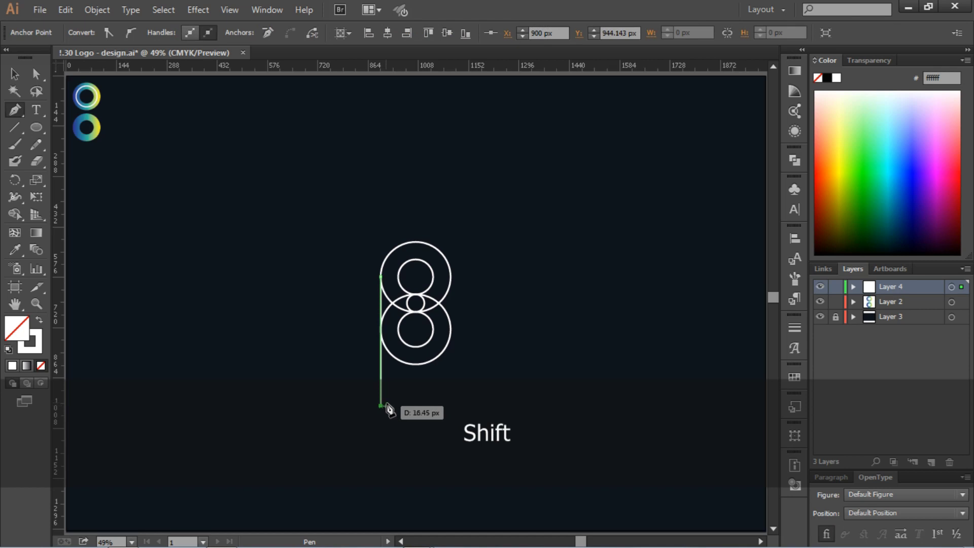
{"action": "key", "text": "p"}
{"action": "left_click", "coordinate": [14, 74]}
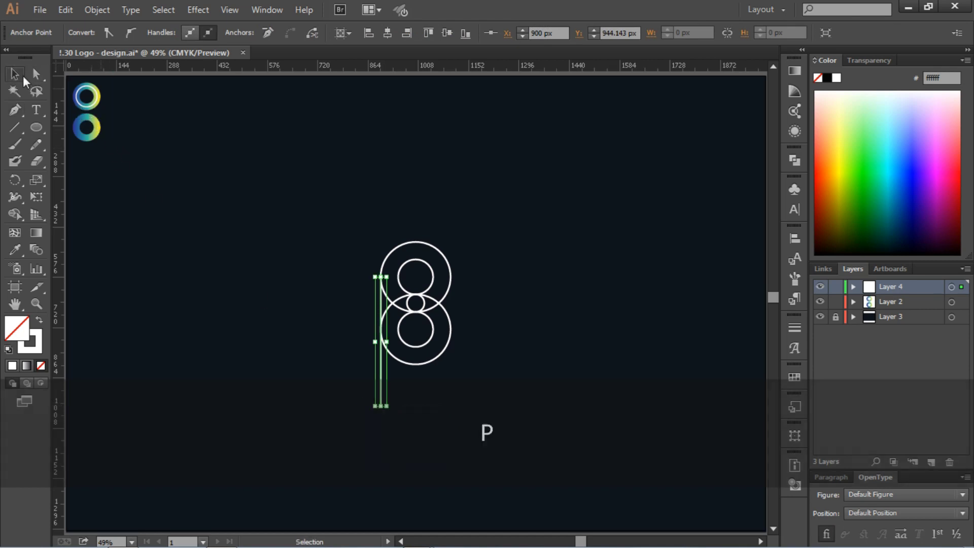
{"action": "left_click", "coordinate": [445, 37]}
{"action": "left_click", "coordinate": [542, 166]}
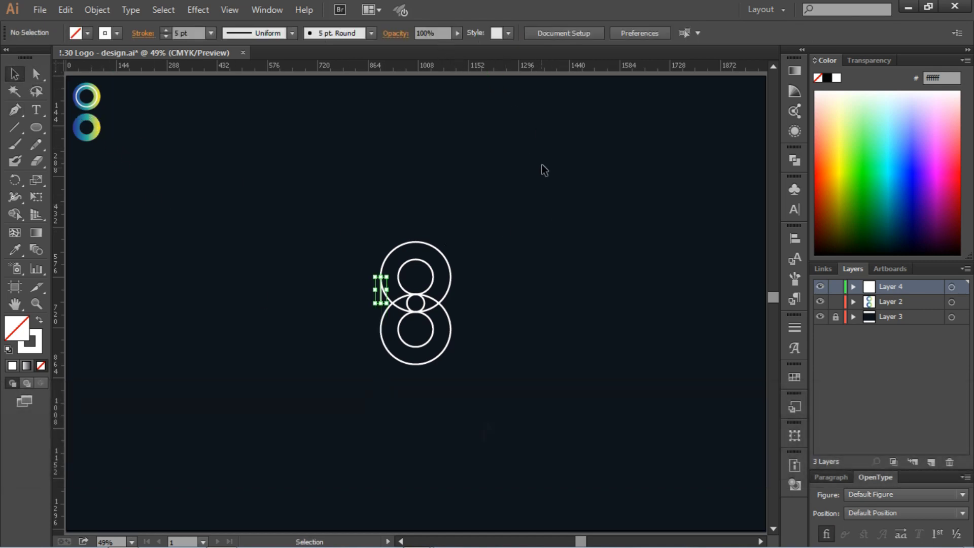
{"action": "key", "text": "ctrl+z"}
Centre the whole vertical line vertically on the artboard, keeping it tangent to the large circles' left side
{"action": "left_click", "coordinate": [533, 169]}
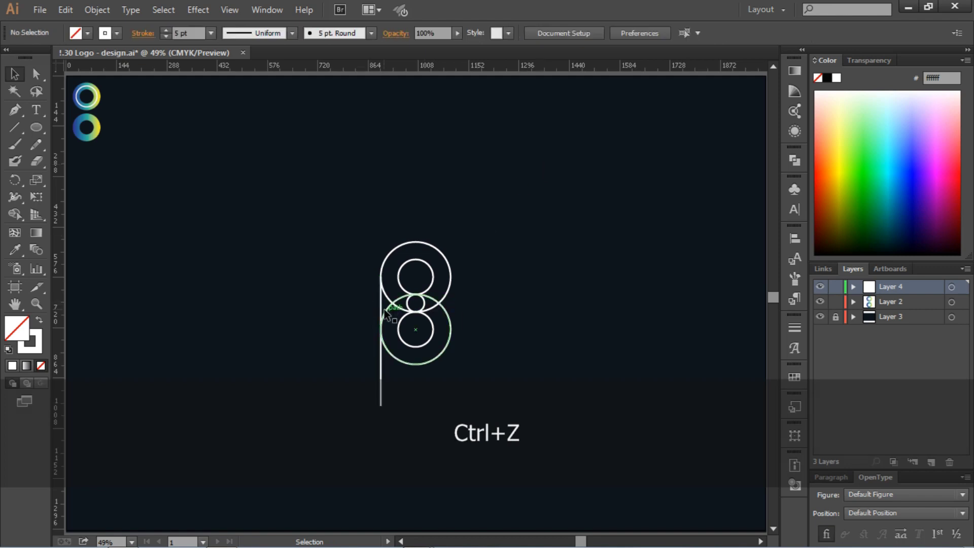
{"action": "left_click", "coordinate": [381, 305]}
{"action": "left_click", "coordinate": [664, 33]}
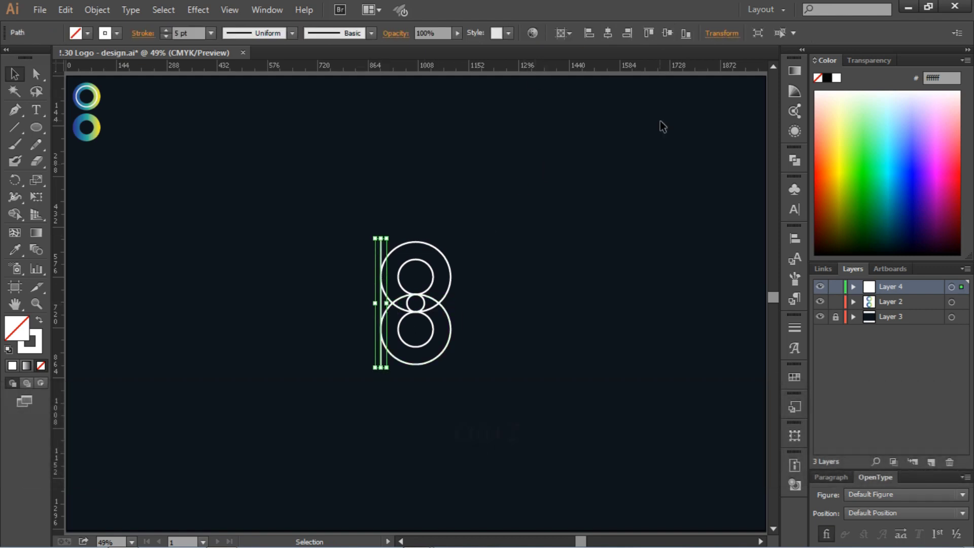
{"action": "left_click", "coordinate": [595, 244]}
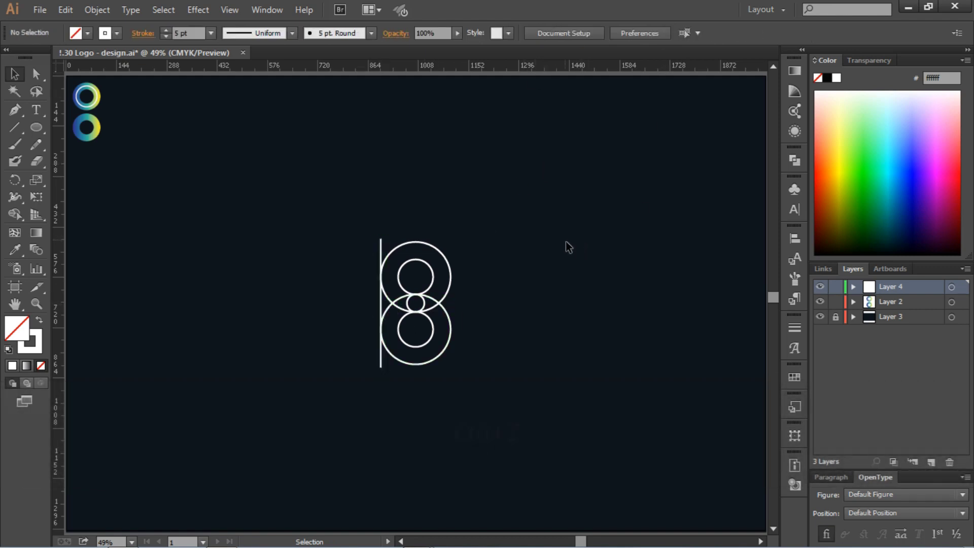
Draw a straight horizontal line tangent to the upper large circle's top at Y 475 px, ending at about X 857 px
{"action": "left_click", "coordinate": [17, 115]}
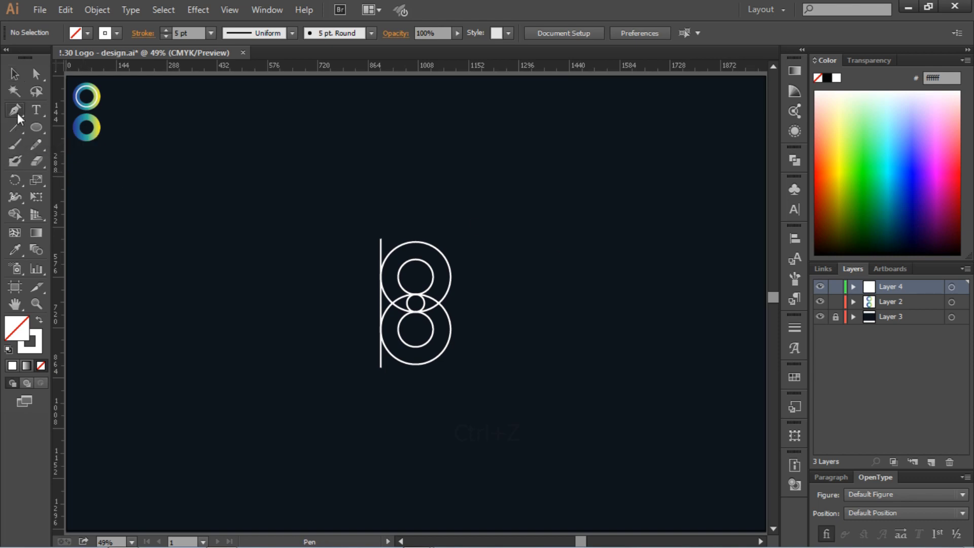
{"action": "key", "text": "shift"}
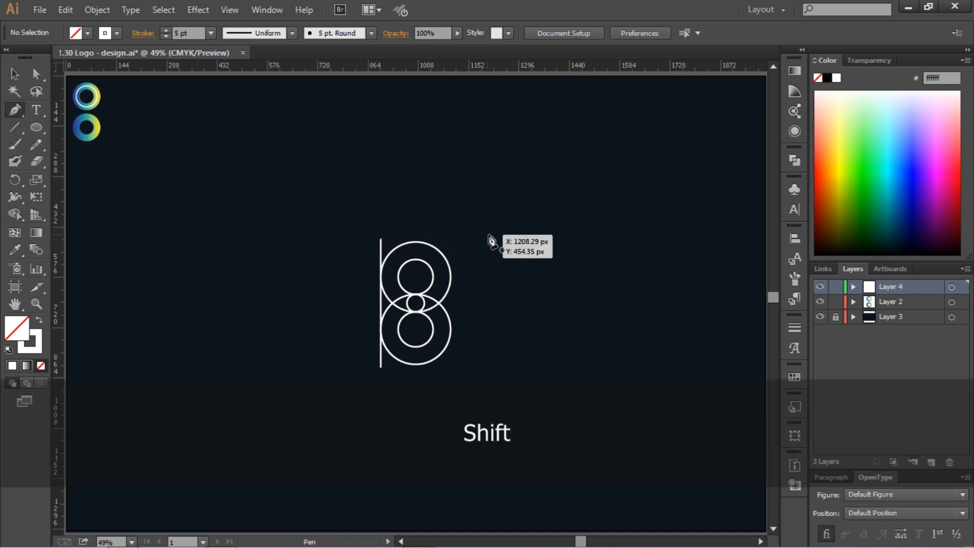
{"action": "left_click", "coordinate": [468, 241]}
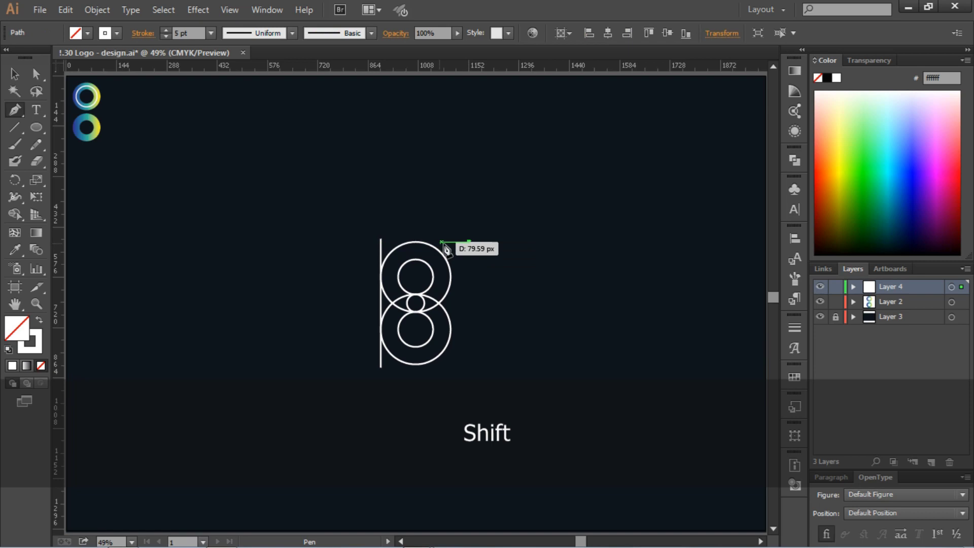
{"action": "left_click", "coordinate": [366, 246], "text": "shift"}
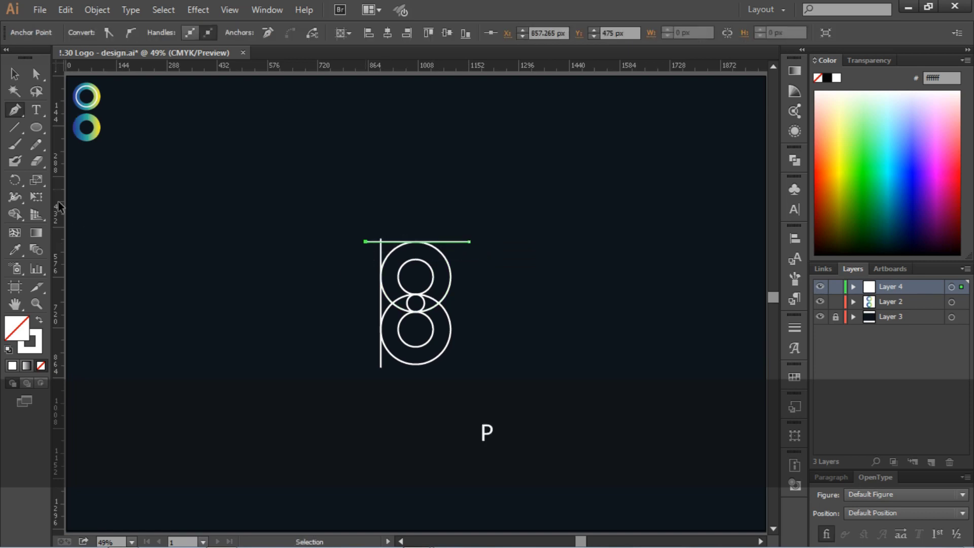
{"action": "left_click", "coordinate": [14, 73]}
{"action": "left_click", "coordinate": [168, 91]}
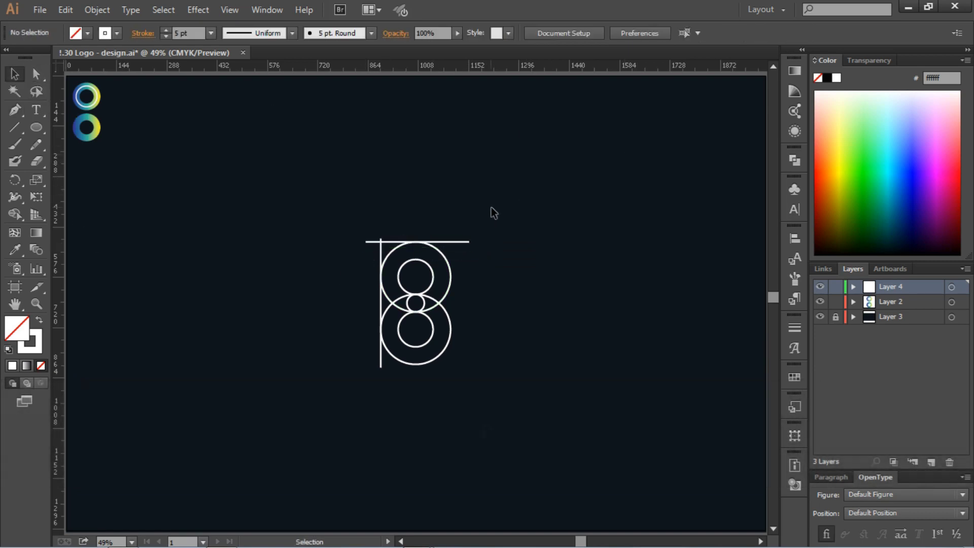
Centre the horizontal tangent line horizontally on the artboard
{"action": "left_click_drag", "start_coordinate": [465, 223], "coordinate": [509, 283]}
{"action": "left_click", "coordinate": [608, 33]}
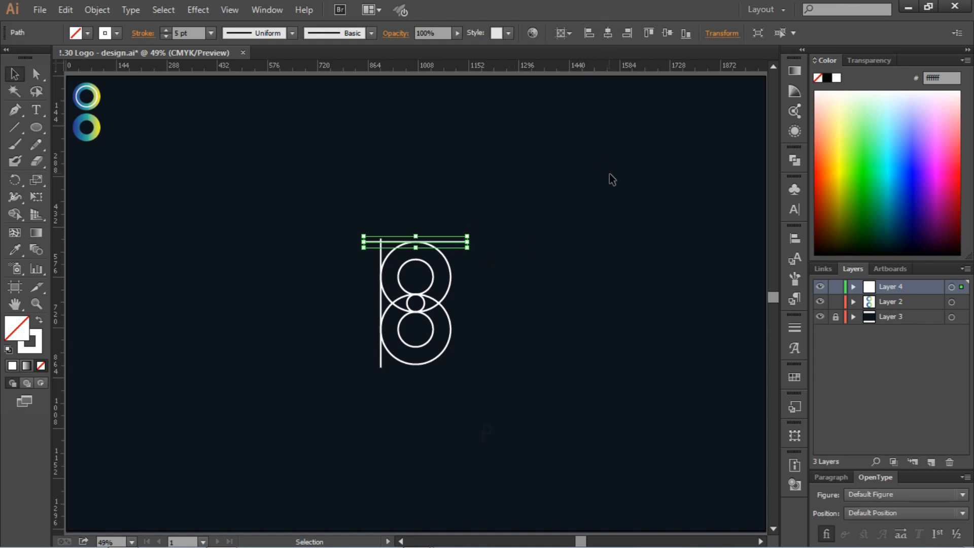
{"action": "left_click", "coordinate": [603, 187]}
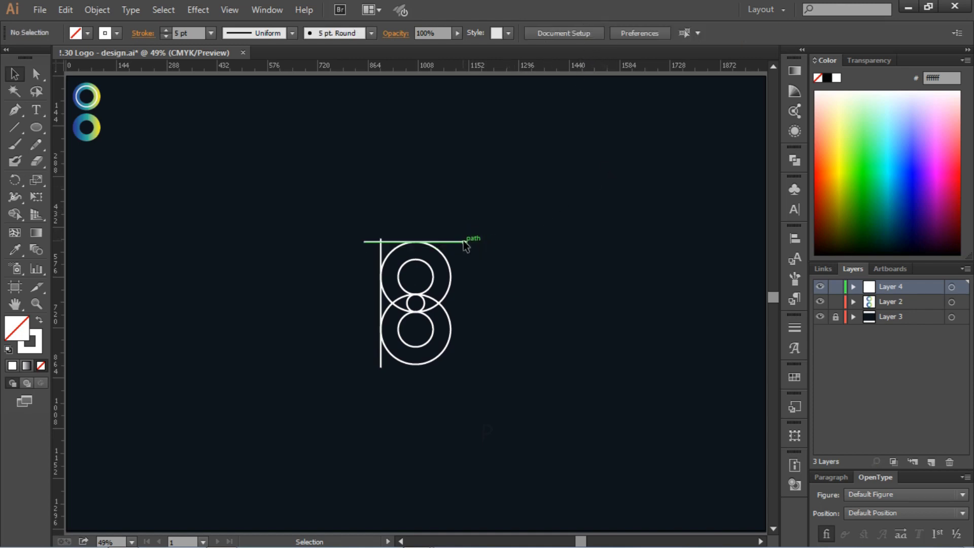
Copy the horizontal line straight down to both large circles' centres, the smallest circle's bottom and the lower large circle's bottom
{"action": "left_click_drag", "start_coordinate": [464, 241], "coordinate": [507, 253]}
{"action": "key", "text": "ctrl+equal"}
{"action": "key", "text": "ctrl+equal"}
{"action": "key", "text": "ctrl+equal"}
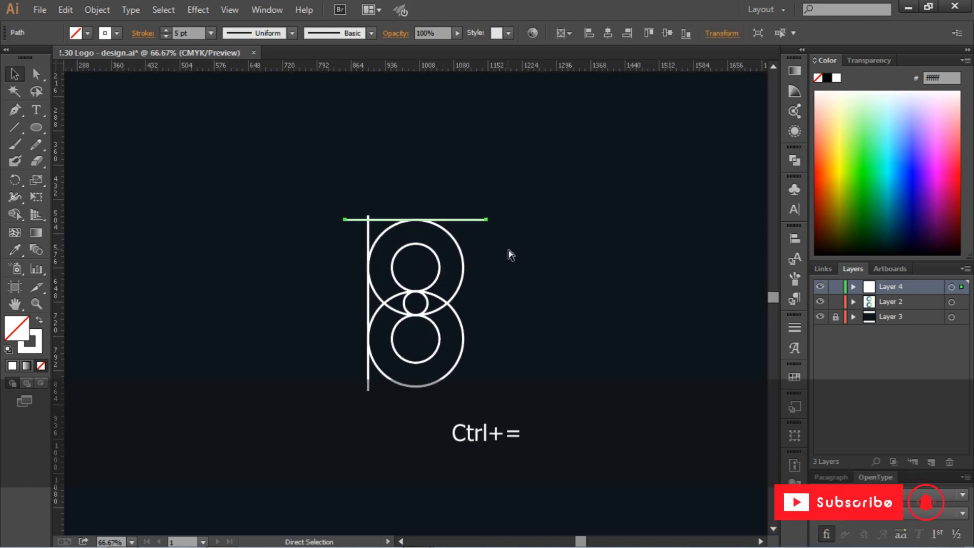
{"action": "left_click", "coordinate": [536, 257]}
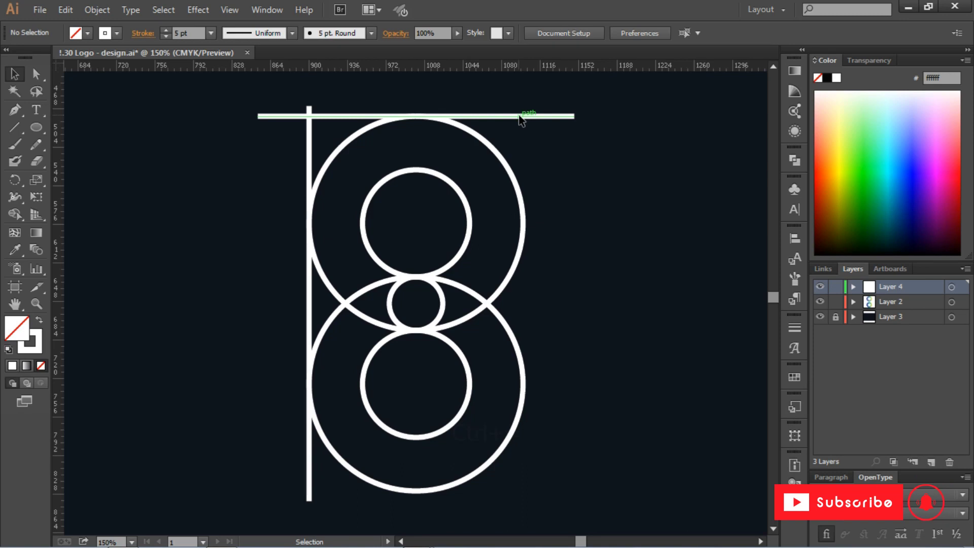
{"action": "left_click_drag", "start_coordinate": [521, 120], "coordinate": [564, 288]}
{"action": "left_click", "coordinate": [637, 217]}
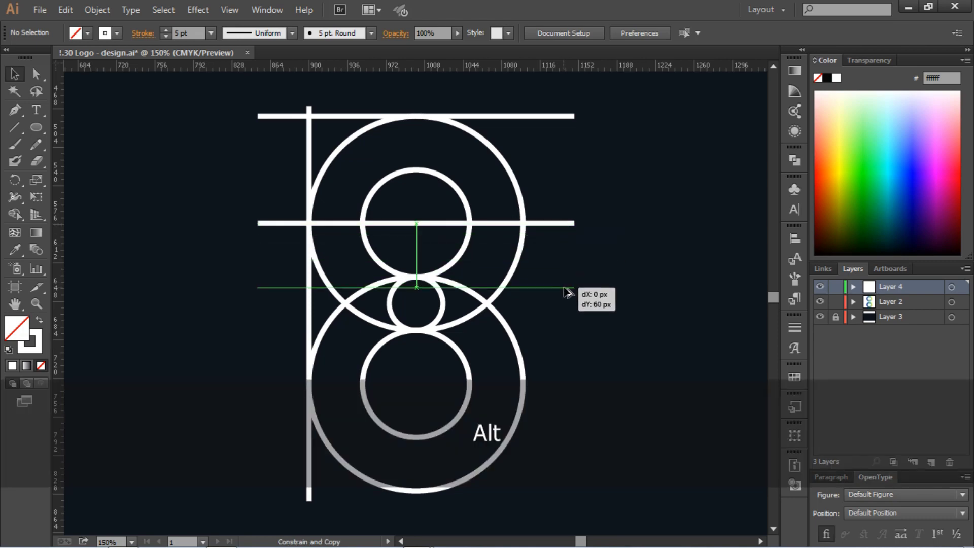
{"action": "left_click_drag", "start_coordinate": [565, 289], "coordinate": [562, 496]}
{"action": "left_click", "coordinate": [656, 335]}
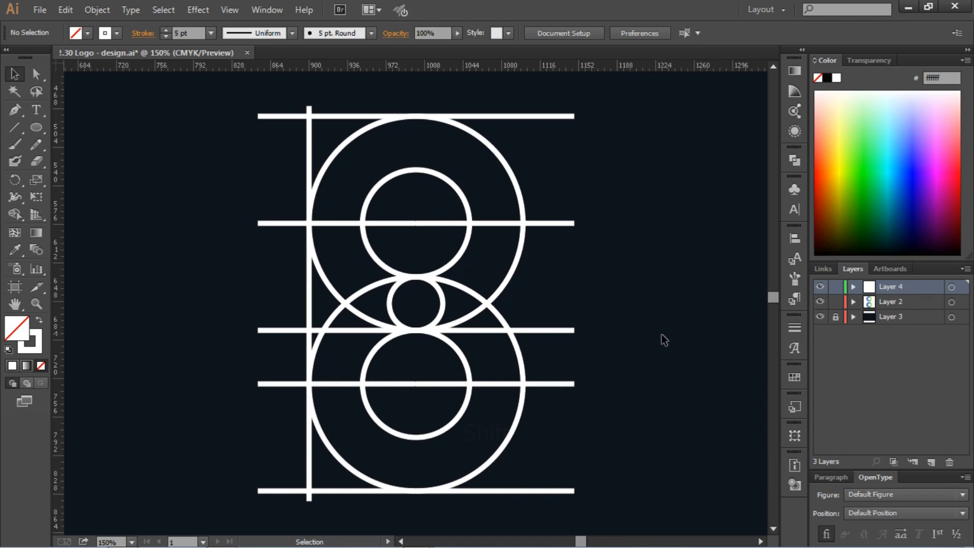
Duplicate the whole circle-and-line construction and place the copy in the artboard's upper right area as a backup
{"action": "key", "text": "ctrl+0"}
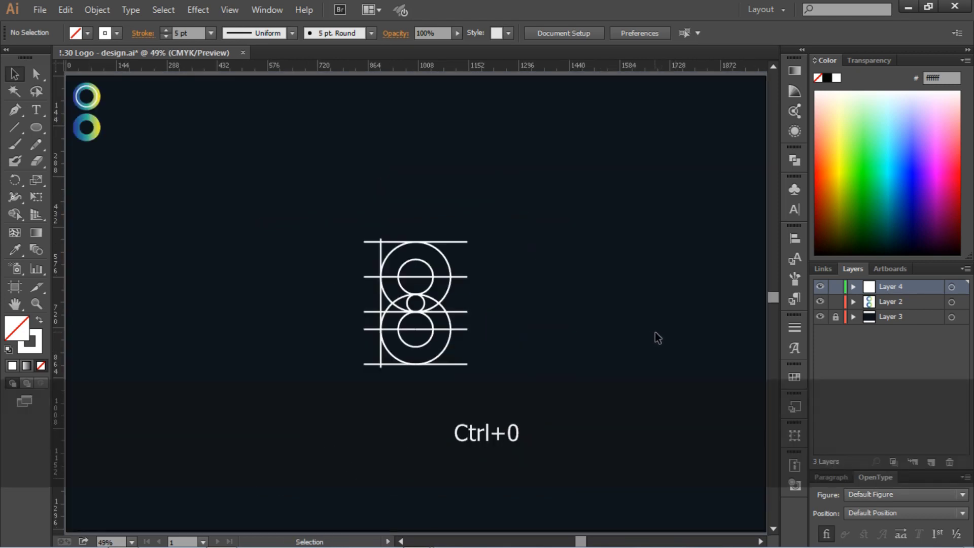
{"action": "left_click_drag", "start_coordinate": [528, 205], "coordinate": [330, 425]}
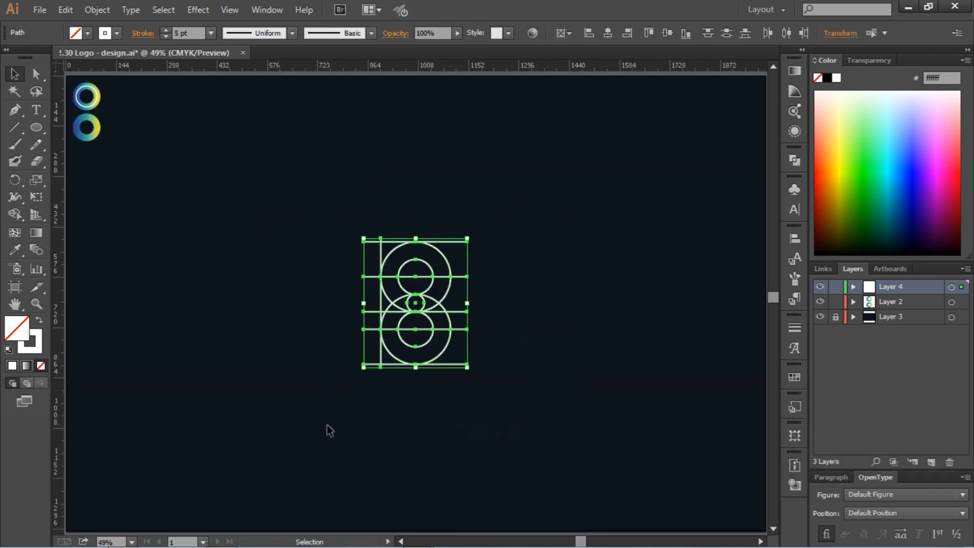
{"action": "key", "text": "ctrl+v"}
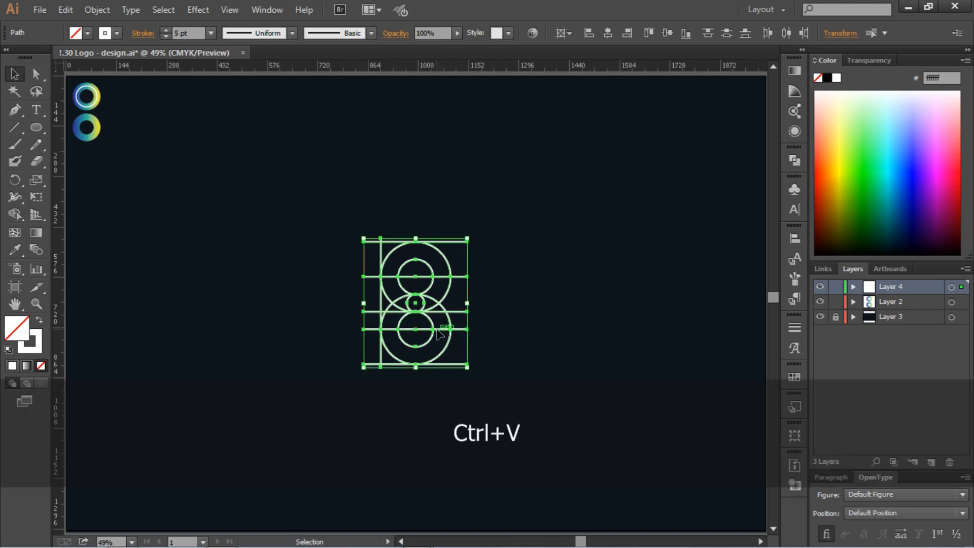
{"action": "left_click_drag", "start_coordinate": [439, 333], "coordinate": [721, 183]}
{"action": "left_click", "coordinate": [591, 348]}
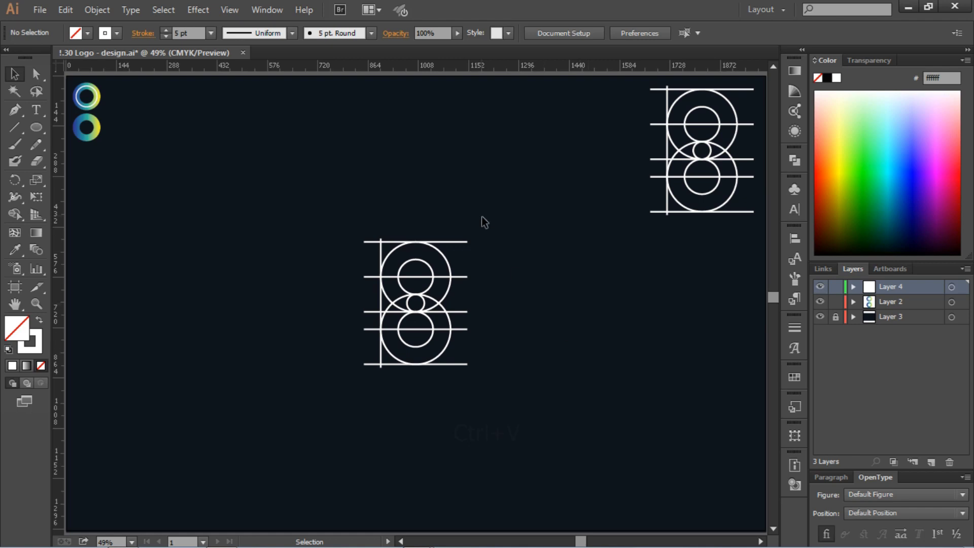
Trim the horizontal line ends overhanging both sides of the central construction with Shape Builder
{"action": "left_click_drag", "start_coordinate": [498, 211], "coordinate": [295, 435]}
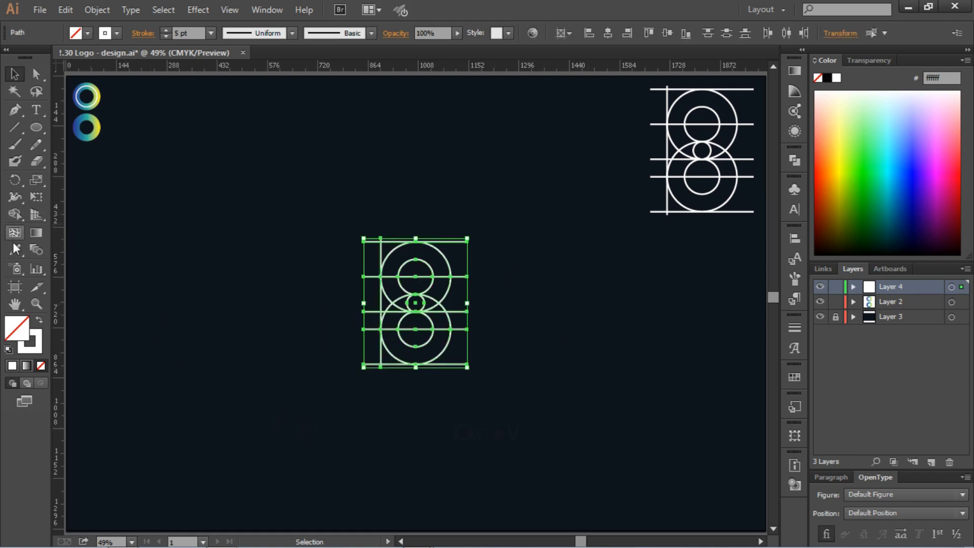
{"action": "mouse_move", "coordinate": [15, 218]}
{"action": "left_mouse_down"}
{"action": "mouse_move", "coordinate": [37, 235]}
{"action": "mouse_move", "coordinate": [64, 218]}
{"action": "left_mouse_up"}
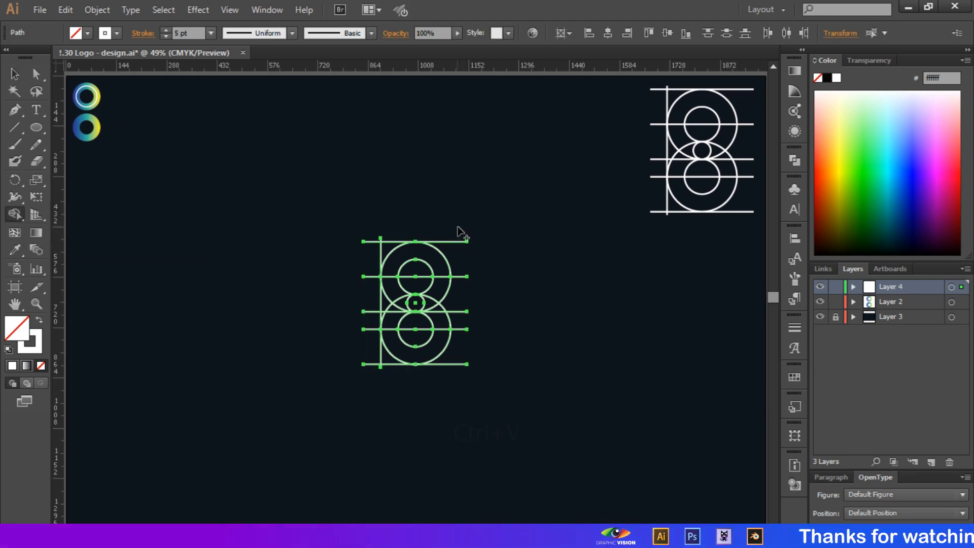
{"action": "key", "text": "alt"}
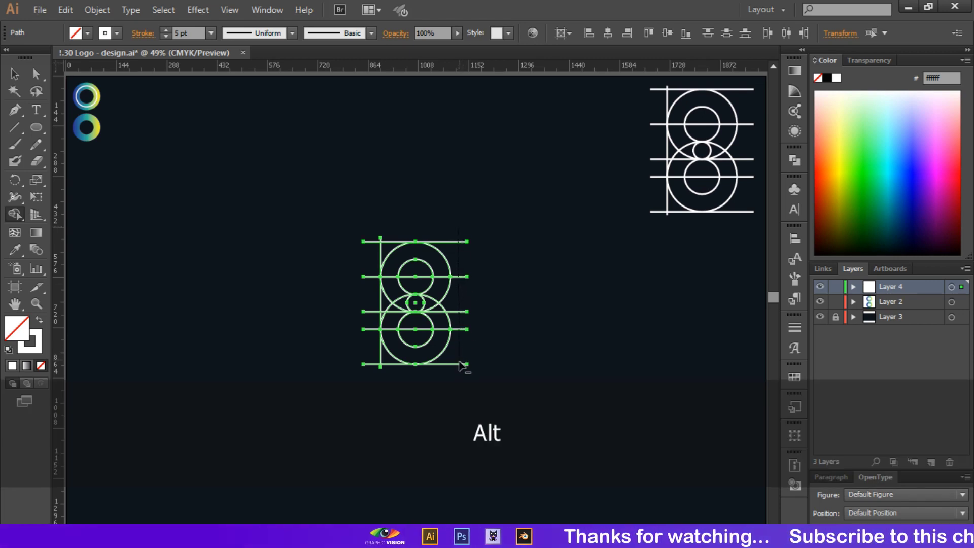
{"action": "left_click_drag", "start_coordinate": [459, 386], "coordinate": [456, 387]}
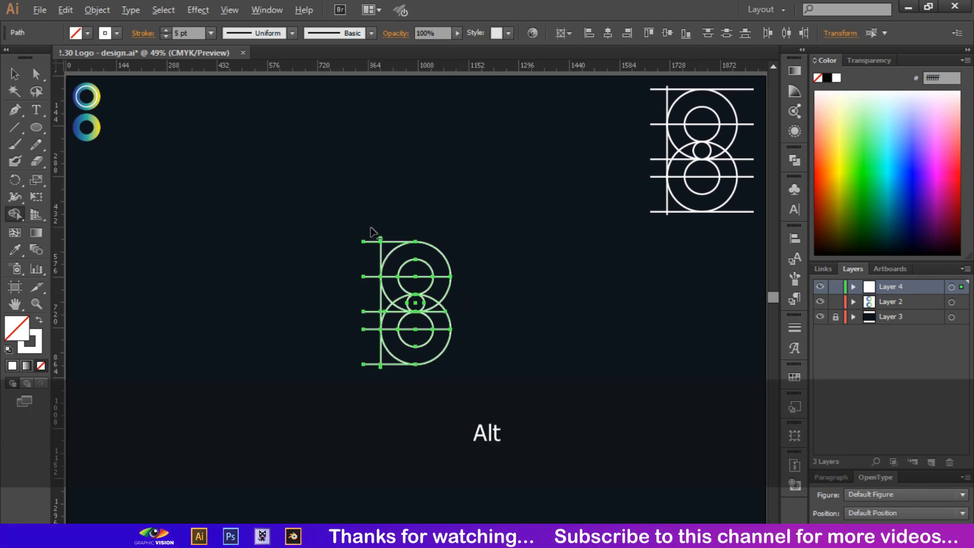
{"action": "left_click_drag", "start_coordinate": [369, 391], "coordinate": [369, 393]}
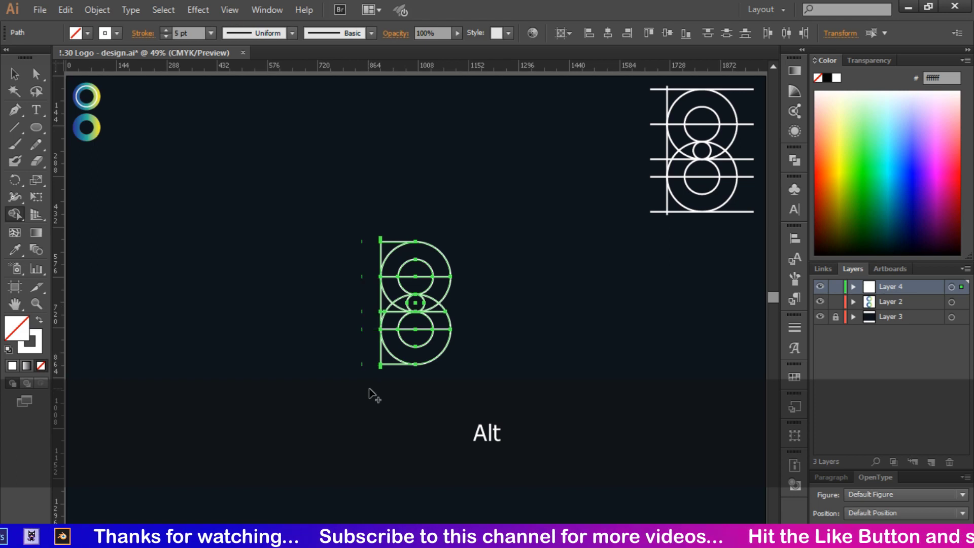
Remove the upper ring's lower-right region and the upper inner circle's lower-right arc
{"action": "key", "text": "ctrl+="}
{"action": "key", "text": "ctrl+="}
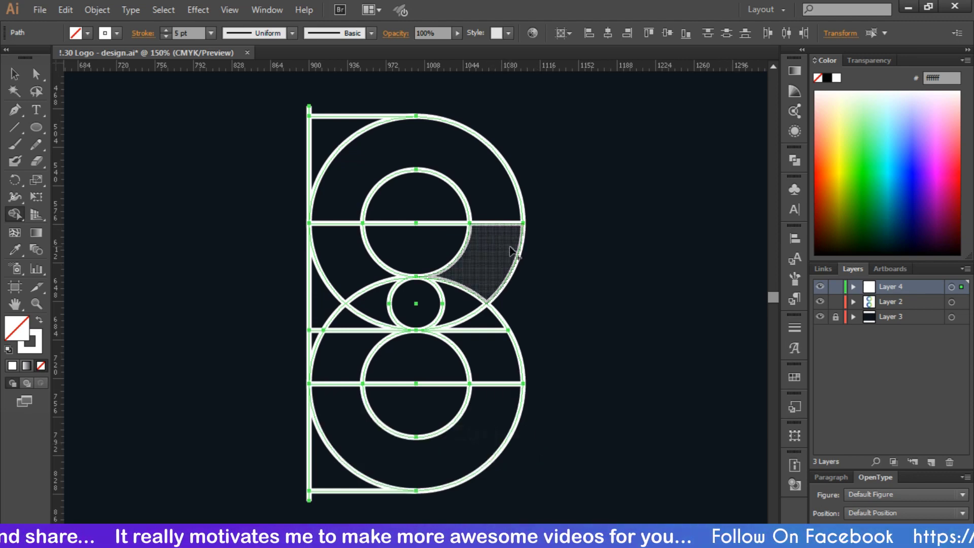
{"action": "key", "text": "alt"}
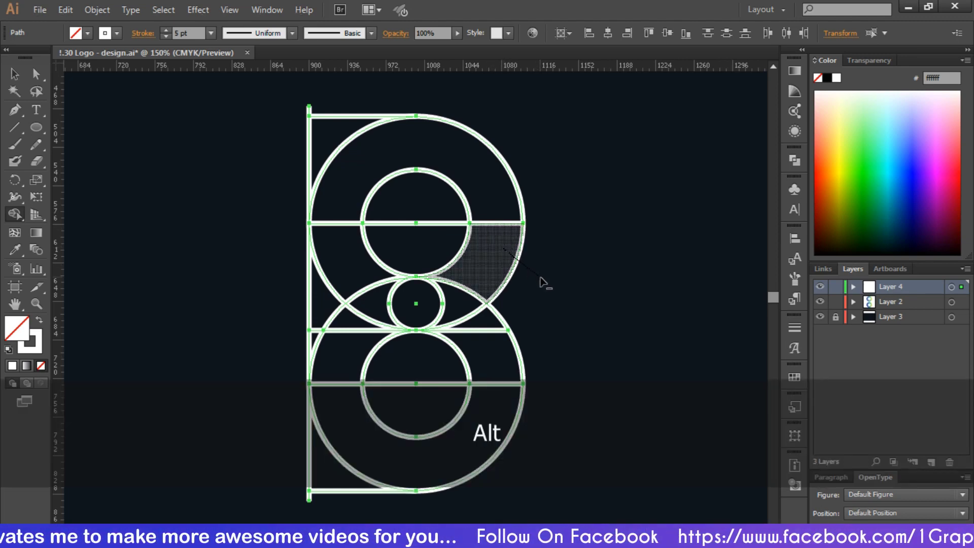
{"action": "left_click_drag", "start_coordinate": [542, 281], "coordinate": [537, 280]}
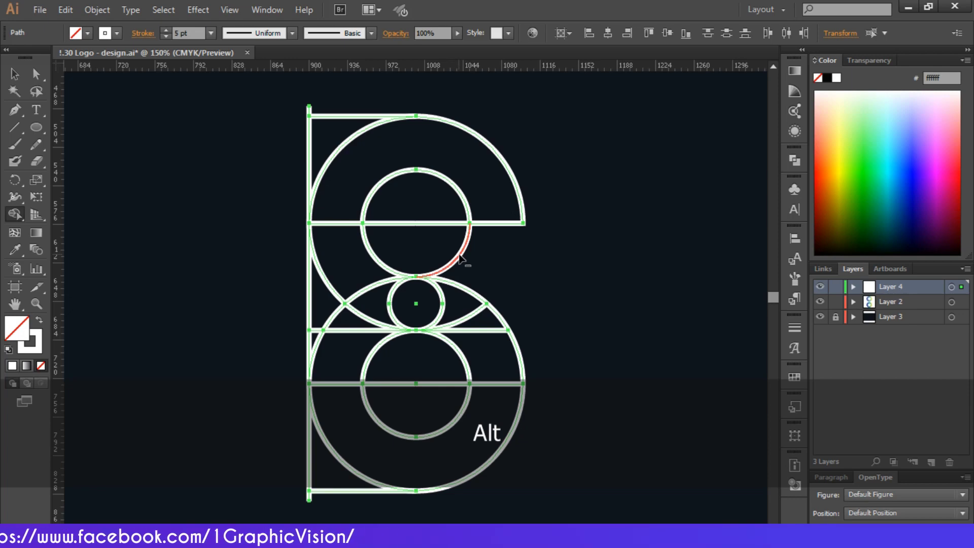
{"action": "left_click", "coordinate": [459, 259], "text": "alt"}
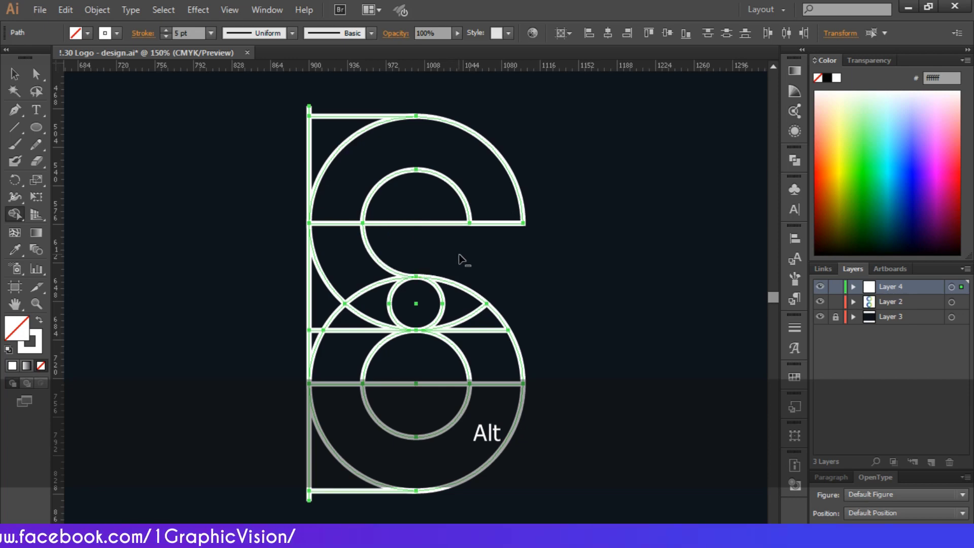
Remove the horizontal line through the upper circles' centre and the square corners outside the large circles at upper and lower left
{"action": "left_click", "coordinate": [494, 224], "text": "alt"}
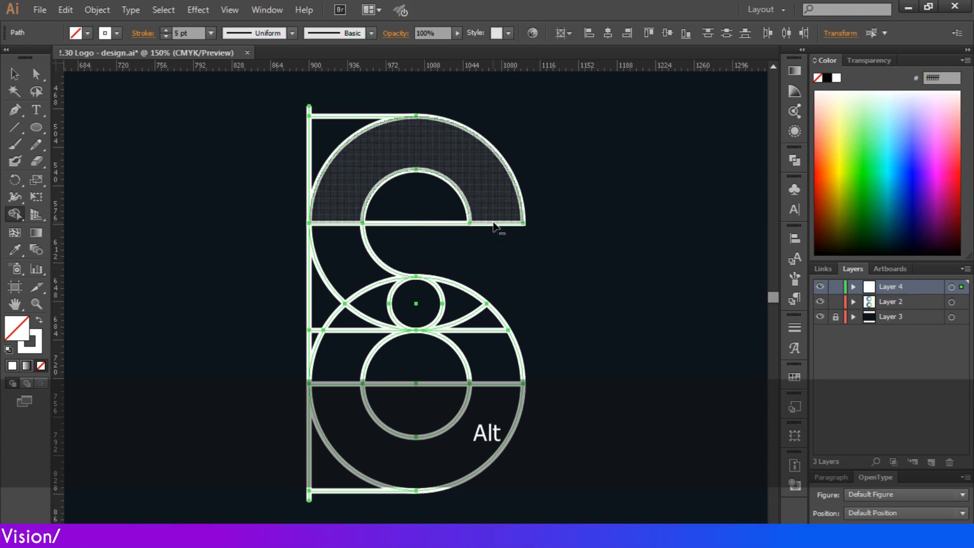
{"action": "left_click", "coordinate": [440, 224], "text": "alt"}
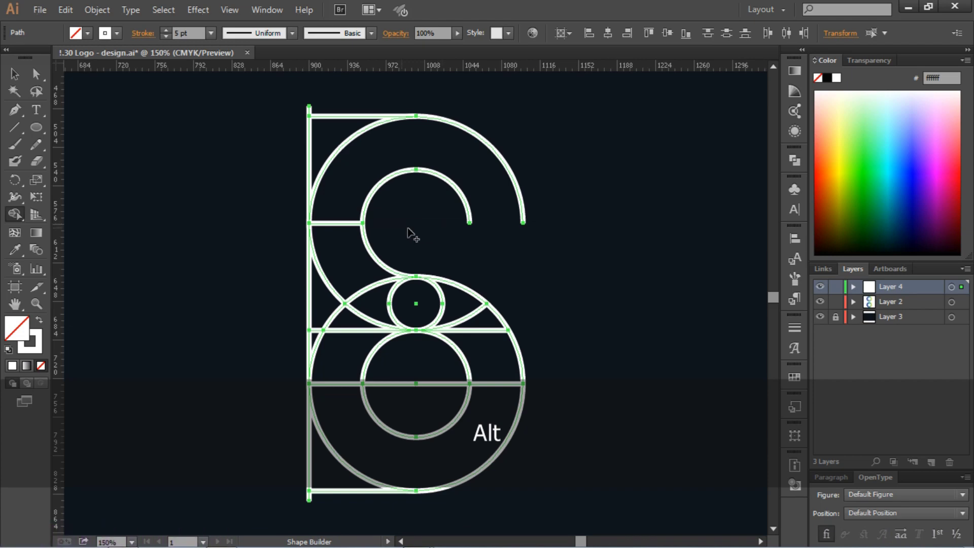
{"action": "left_click", "coordinate": [340, 224], "text": "alt"}
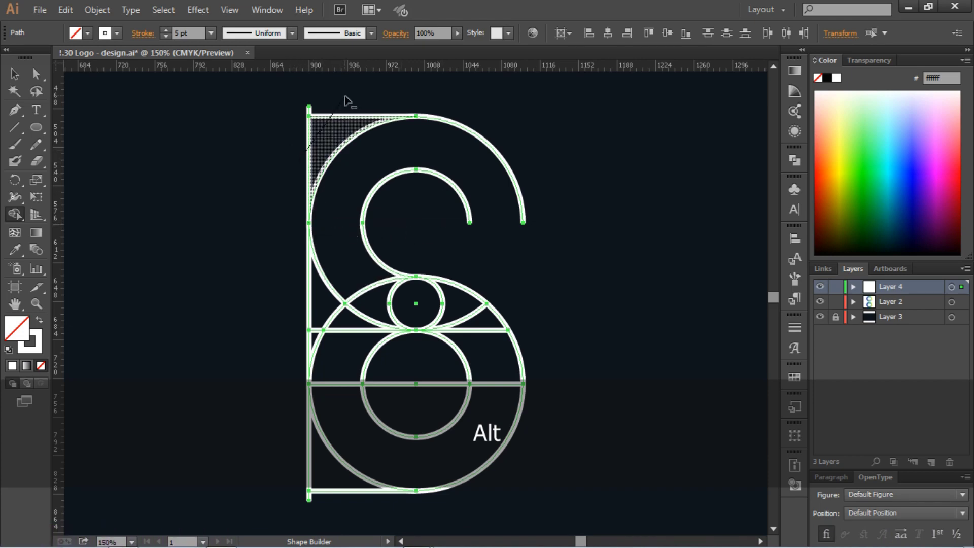
{"action": "left_click_drag", "start_coordinate": [344, 100], "coordinate": [319, 112]}
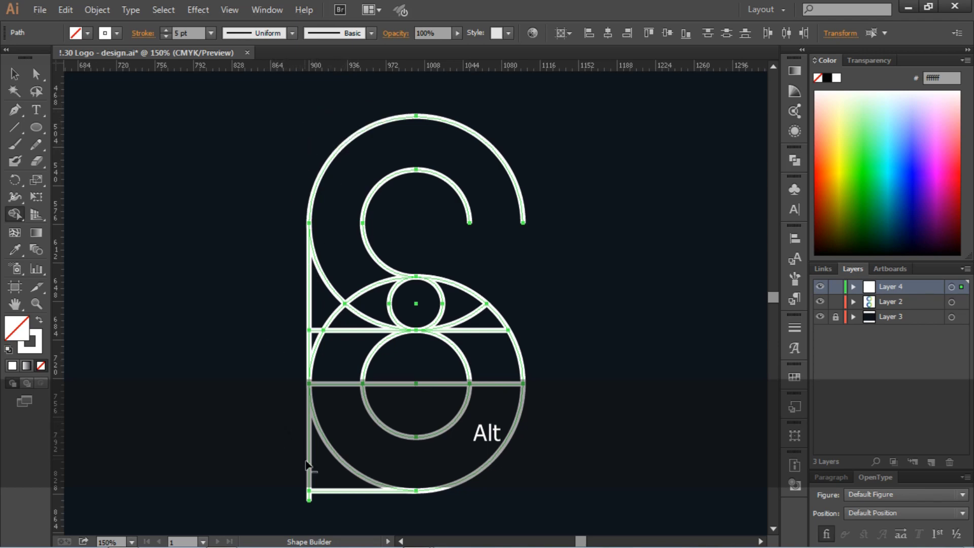
{"action": "mouse_move", "coordinate": [305, 464]}
{"action": "left_mouse_down"}
{"action": "mouse_move", "coordinate": [359, 511]}
{"action": "mouse_move", "coordinate": [341, 503]}
{"action": "left_mouse_up"}
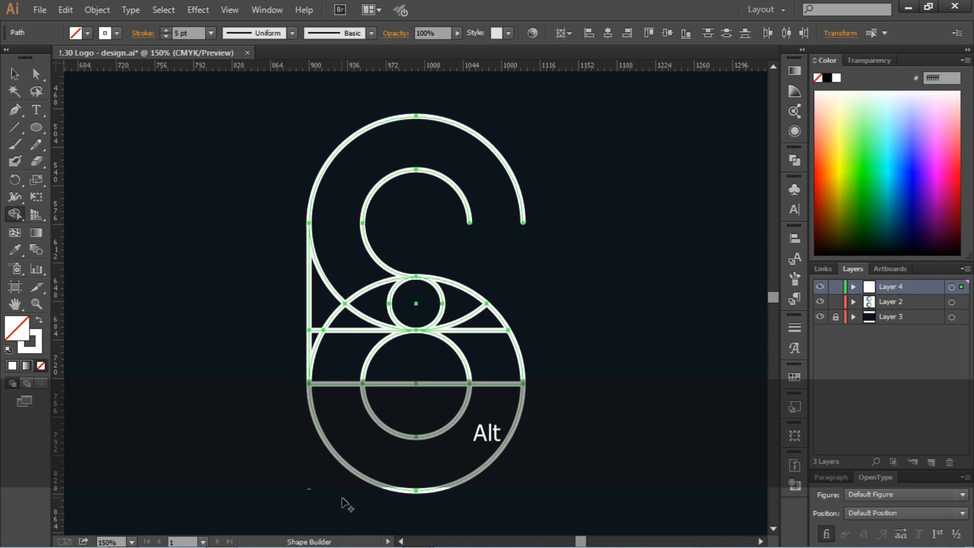
Remove the lower large circle's left arc below the smallest circle's bottom line and the lower inner circle's upper-left arc
{"action": "left_click", "coordinate": [319, 330], "text": "alt"}
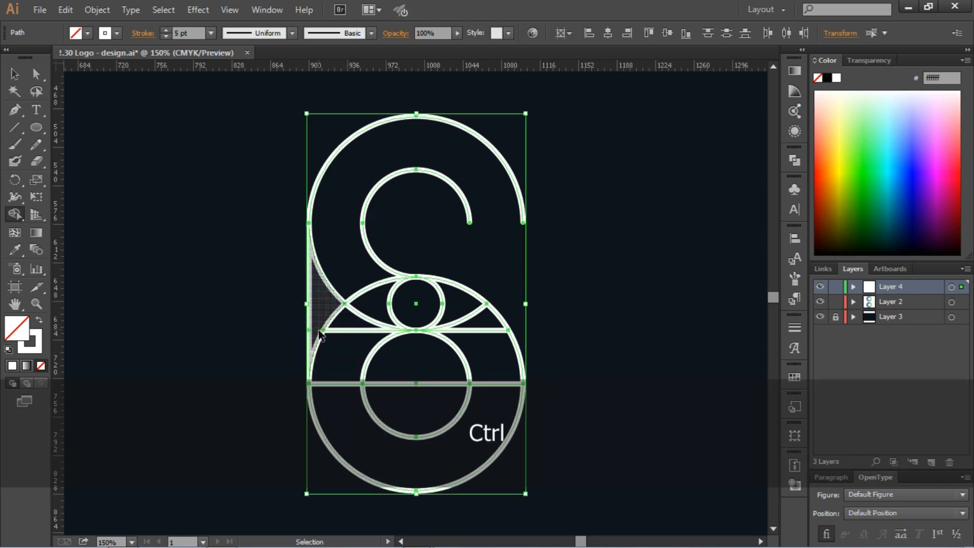
{"action": "key", "text": "ctrl+z"}
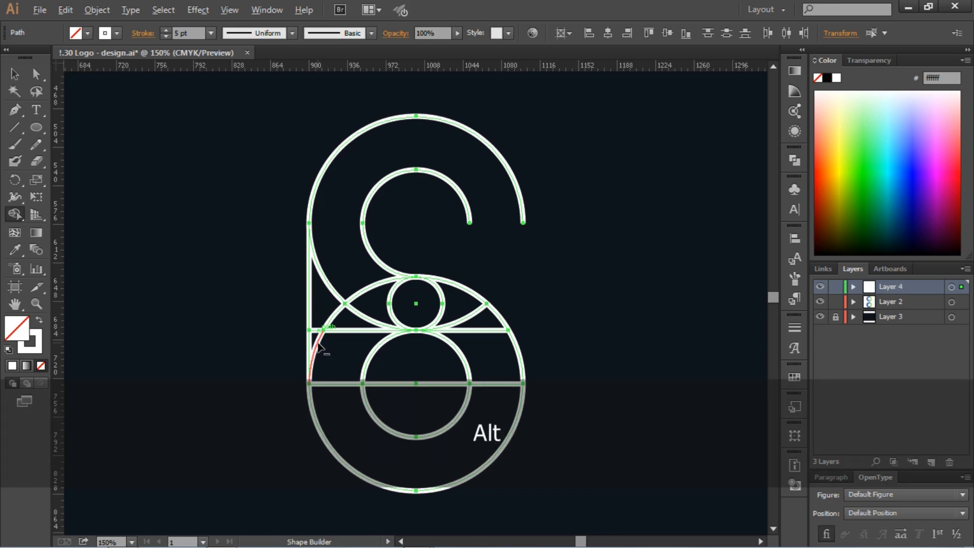
{"action": "left_click", "coordinate": [318, 344], "text": "alt"}
{"action": "left_click", "coordinate": [366, 365], "text": "alt"}
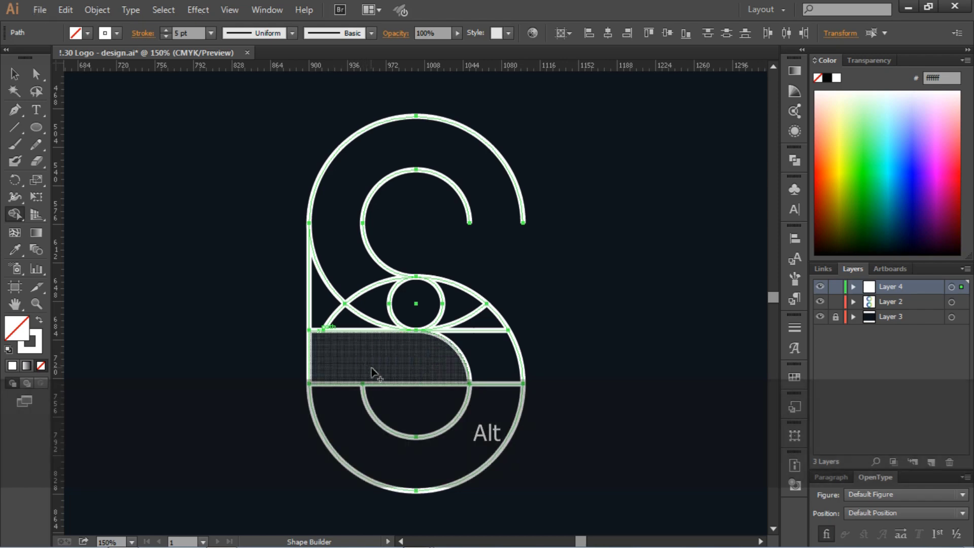
Remove all three segments of the horizontal line through the lower circles' centre
{"action": "left_click", "coordinate": [403, 384], "text": "alt"}
{"action": "left_click", "coordinate": [330, 385], "text": "alt"}
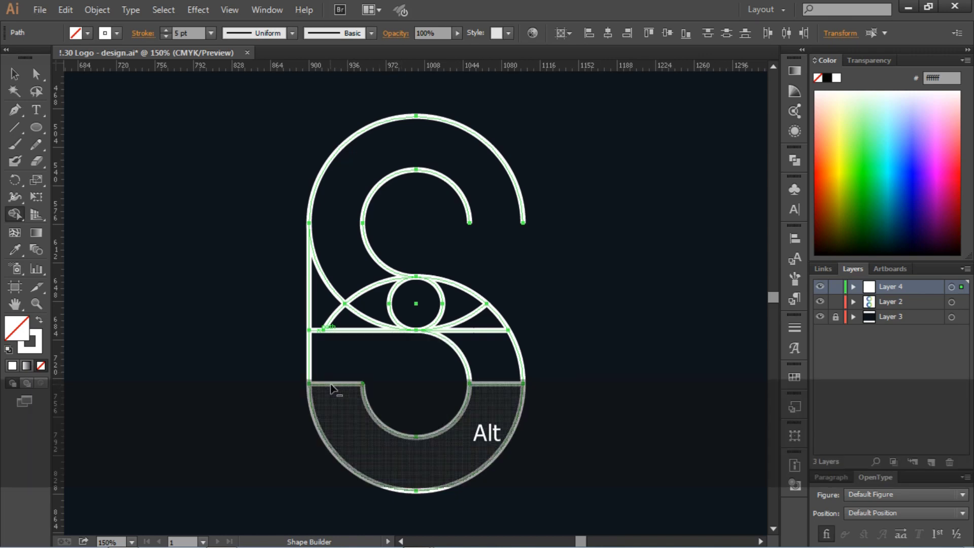
{"action": "left_click", "coordinate": [503, 384], "text": "alt"}
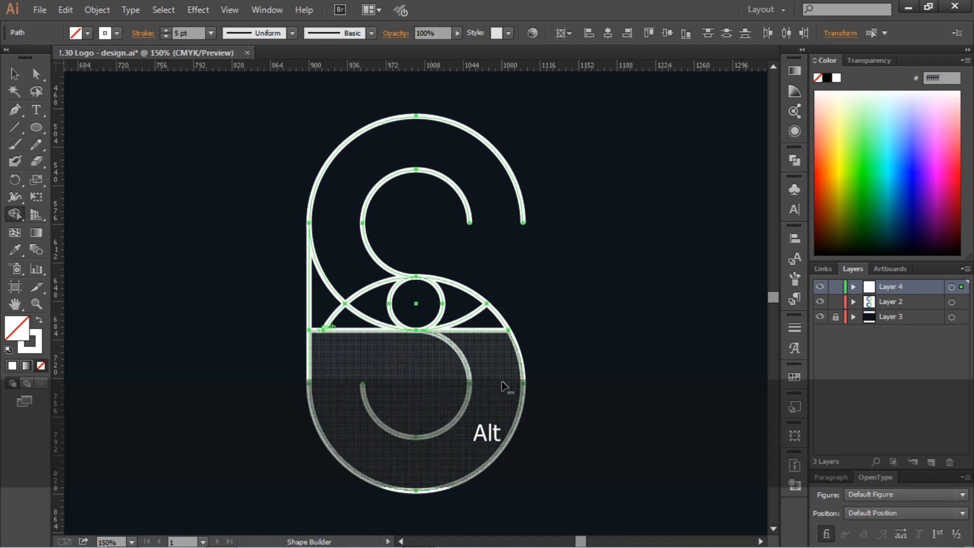
Remove the upper large circle's leftover arc at the smallest circle's lower right and the right half of the line below it
{"action": "left_click", "coordinate": [472, 322], "text": "alt"}
{"action": "left_click", "coordinate": [469, 331], "text": "alt"}
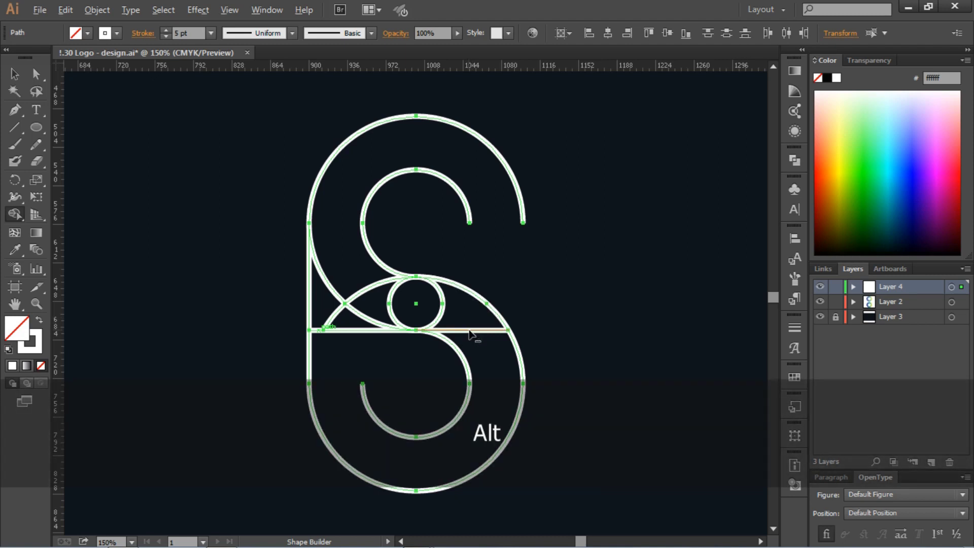
Remove both halves of the smallest circle and the lower large circle's arc just left of it with Shape Builder
{"action": "left_click", "coordinate": [439, 319], "text": "alt"}
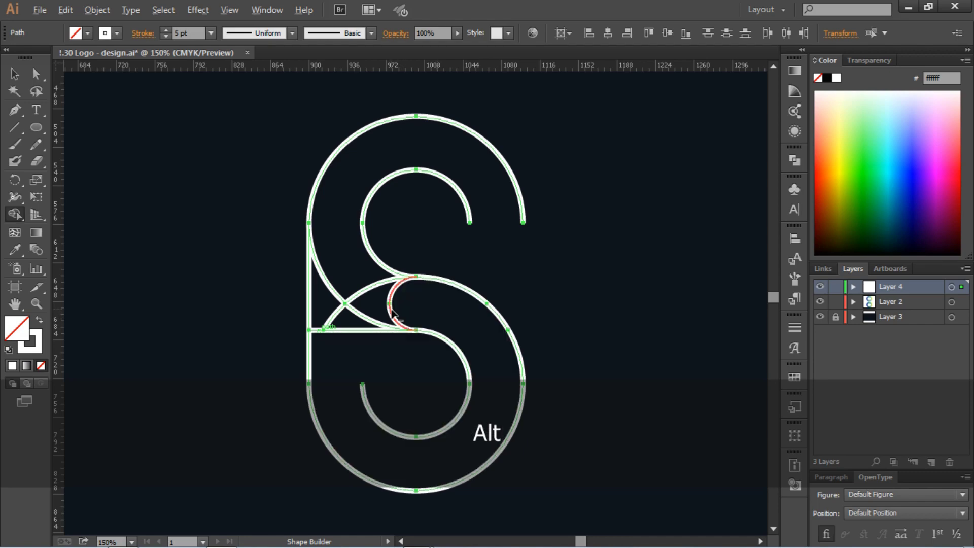
{"action": "left_click", "coordinate": [389, 303], "text": "alt"}
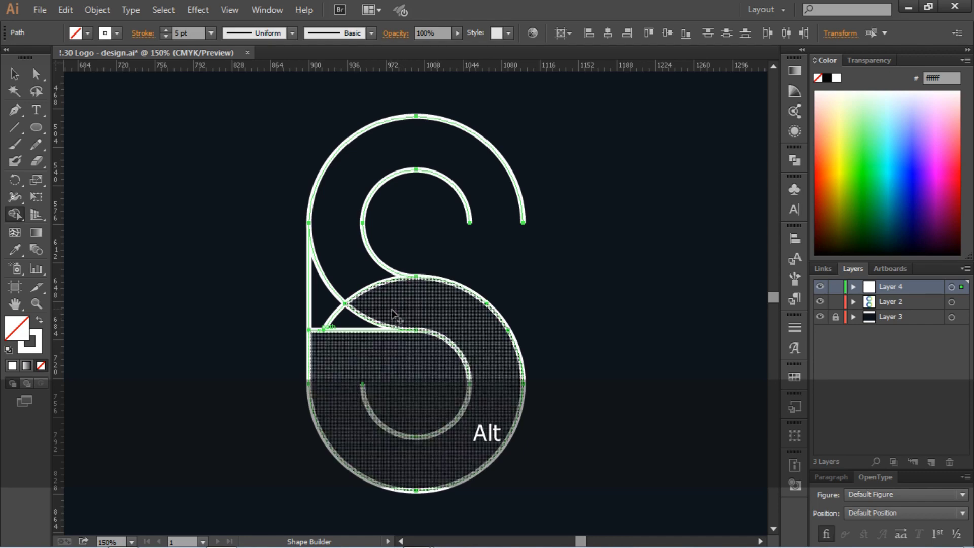
{"action": "left_click", "coordinate": [373, 289], "text": "alt"}
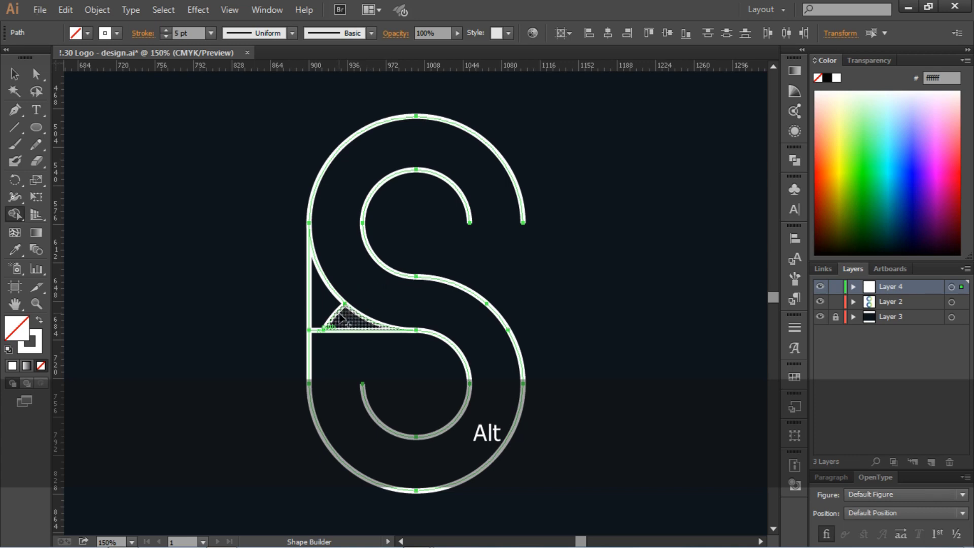
Remove the lower large circle's leftover arc stub, the upper large circle's lower-left arc and the left vertical line above the horizontal line
{"action": "left_click", "coordinate": [330, 319], "text": "alt"}
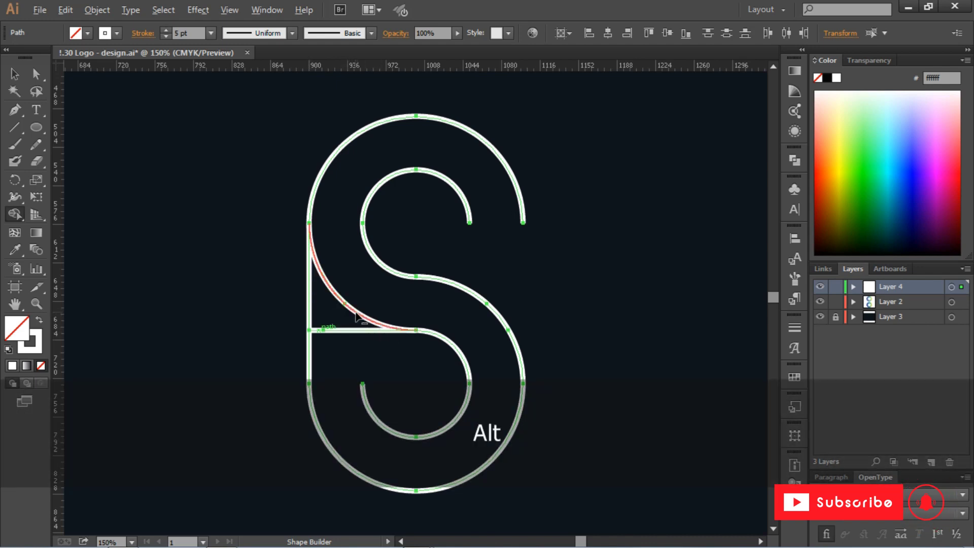
{"action": "left_click", "coordinate": [357, 316], "text": "alt"}
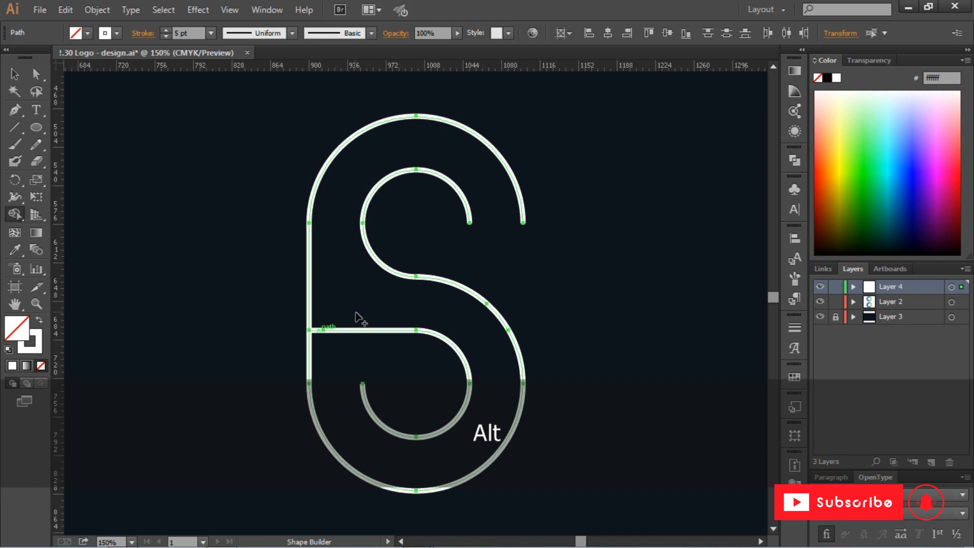
{"action": "left_click", "coordinate": [310, 310], "text": "alt"}
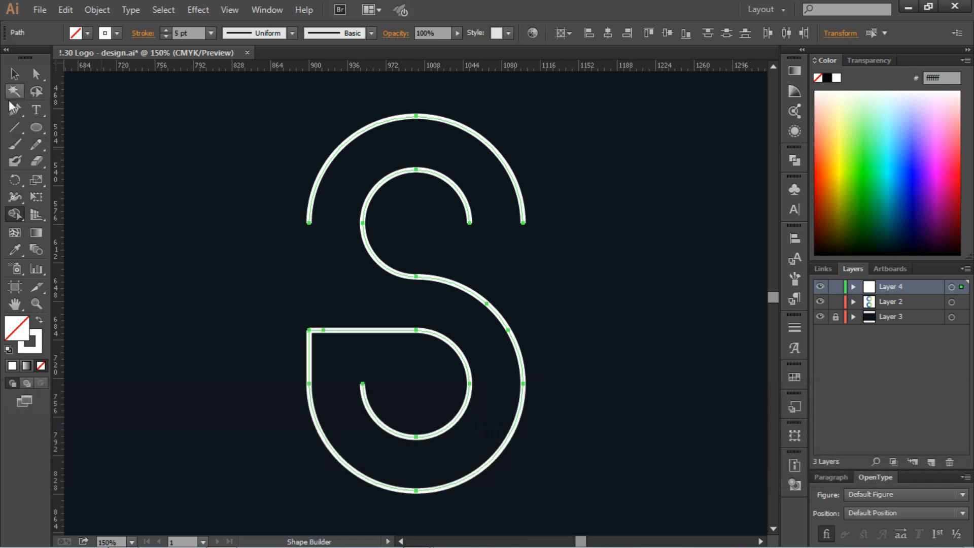
Extend the upper large arc's left end straight down with the Pen tool, level with the bottom of the upper inner circle
{"action": "left_click", "coordinate": [13, 75]}
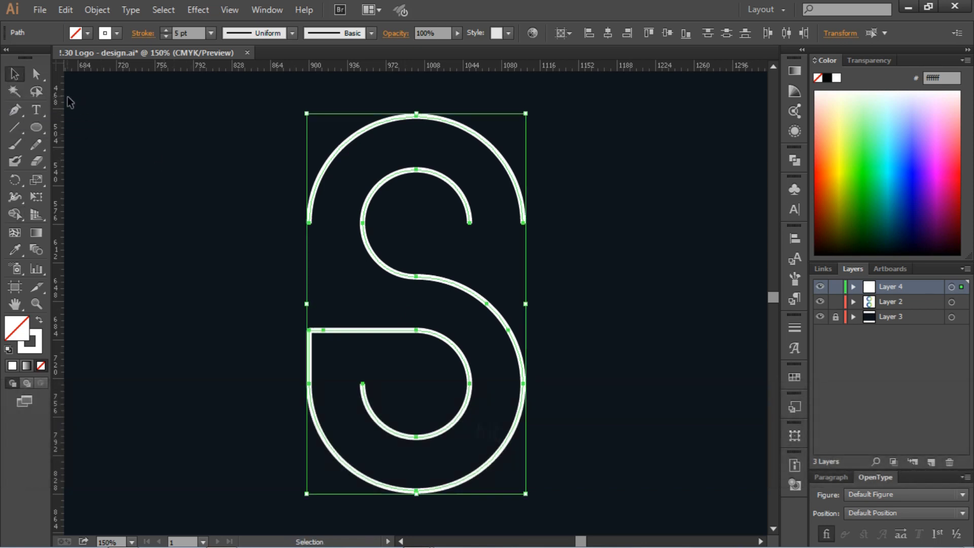
{"action": "left_click", "coordinate": [17, 110]}
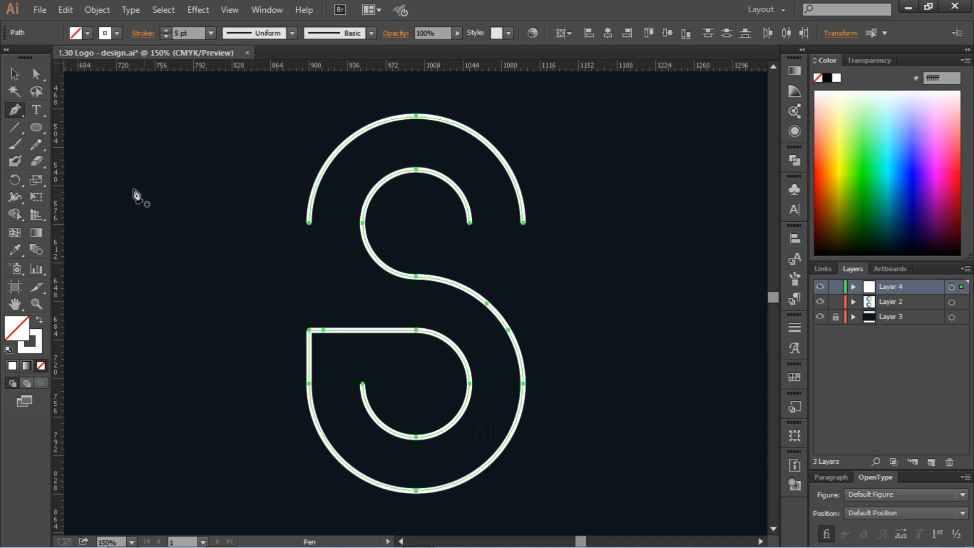
{"action": "left_click", "coordinate": [310, 223]}
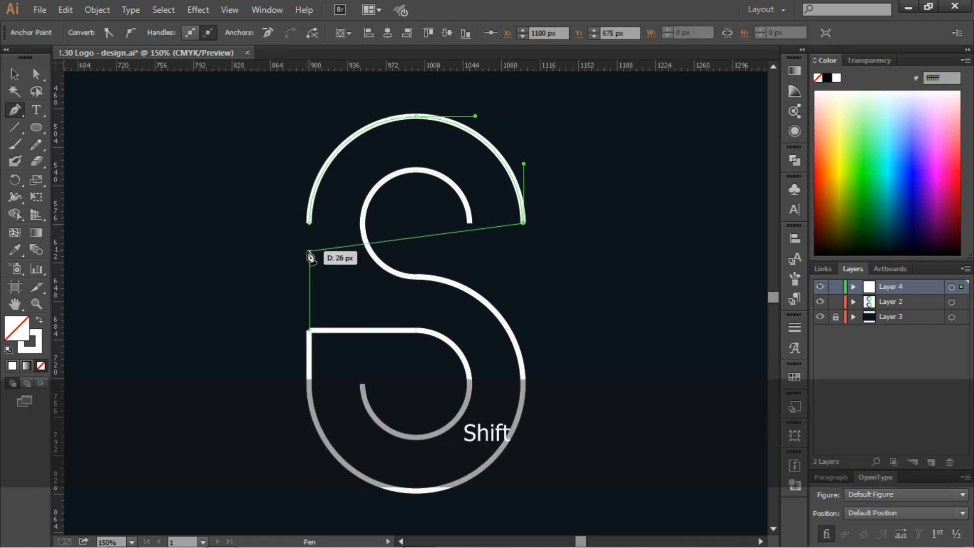
{"action": "left_click", "coordinate": [310, 277]}
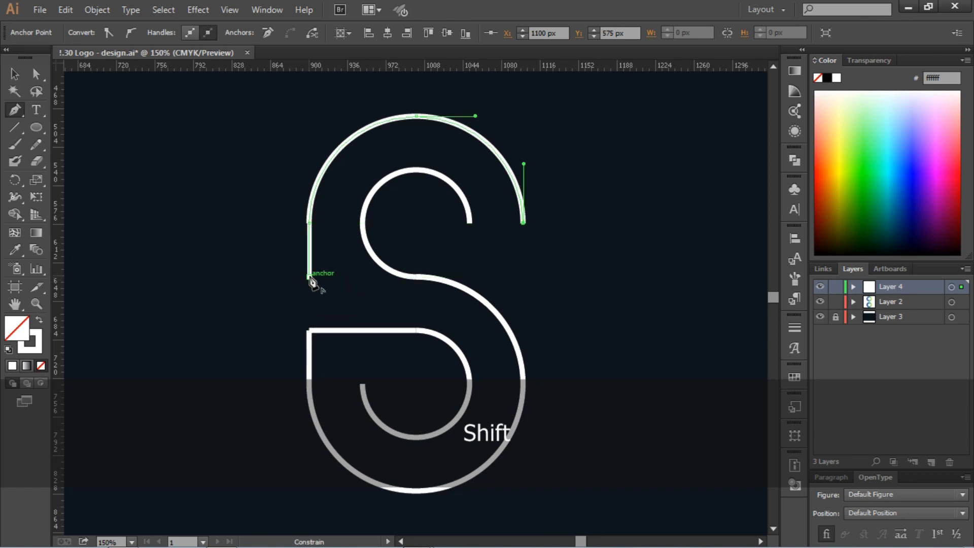
{"action": "key", "text": "p"}
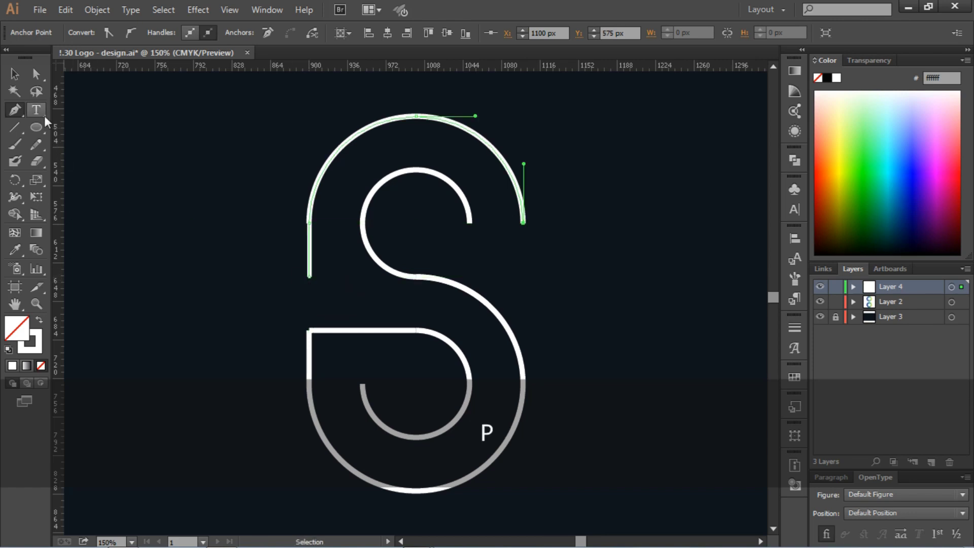
{"action": "left_click", "coordinate": [15, 74]}
{"action": "left_click", "coordinate": [151, 160]}
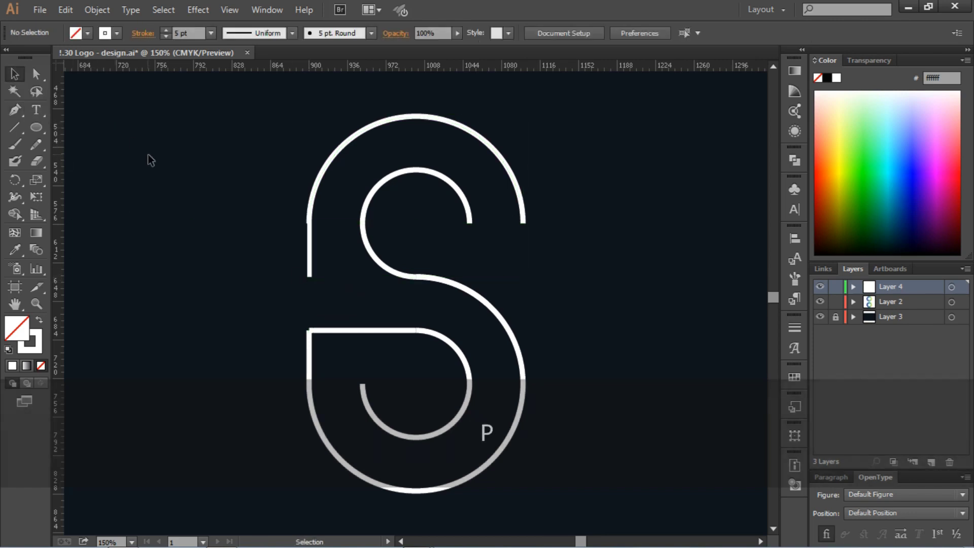
Set the stroke weight of all the logo's paths to 12 pt
{"action": "left_click", "coordinate": [313, 223]}
{"action": "left_click_drag", "start_coordinate": [253, 144], "coordinate": [579, 523]}
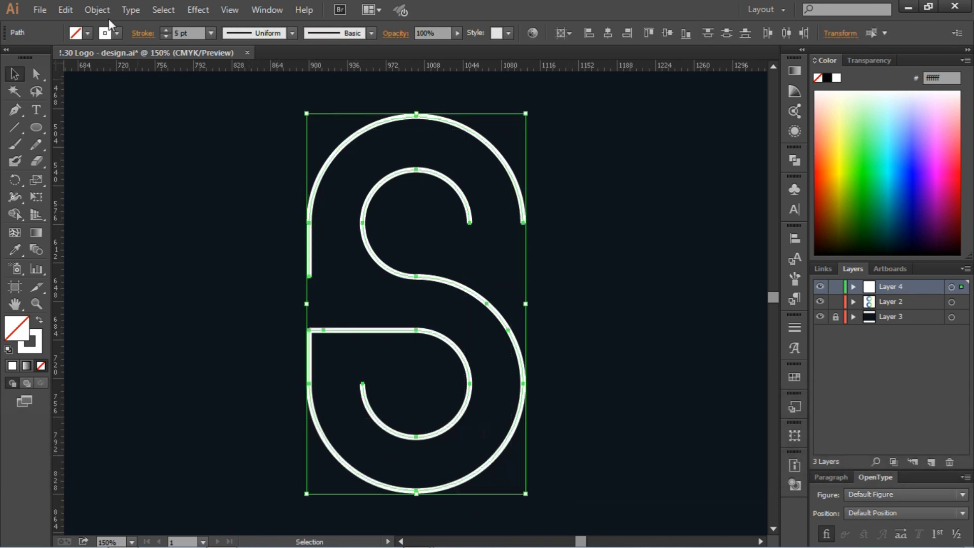
{"action": "left_click", "coordinate": [188, 34]}
{"action": "type", "text": "12"}
{"action": "key", "text": "Return"}
{"action": "left_click", "coordinate": [212, 182]}
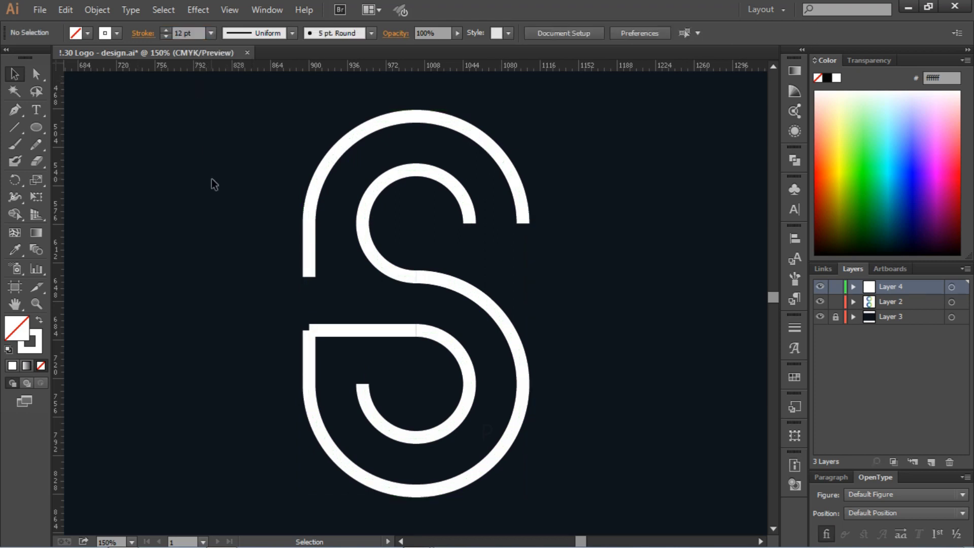
Try round stroke caps on the horizontal and vertical lines meeting at the logo's lower-left corner
{"action": "left_click_drag", "start_coordinate": [284, 326], "coordinate": [335, 366]}
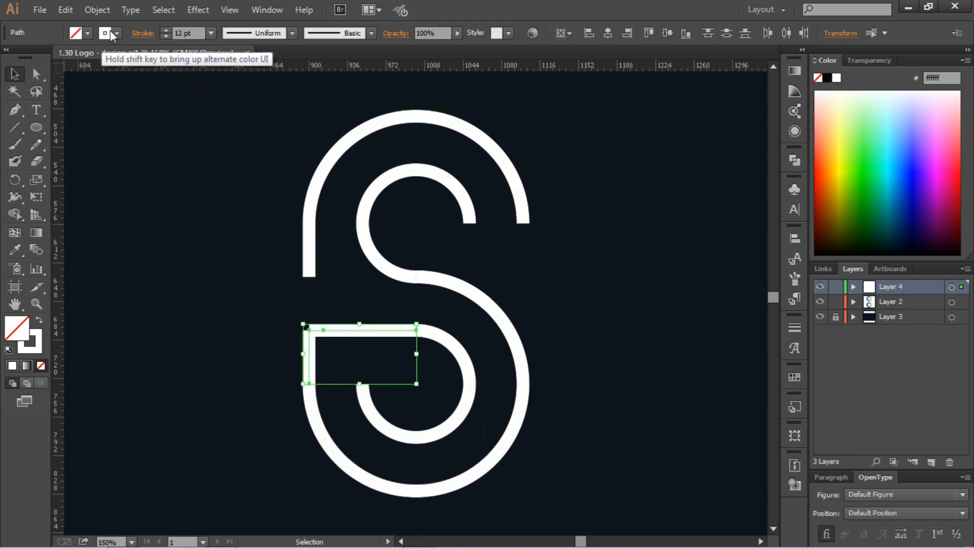
{"action": "left_click", "coordinate": [143, 33]}
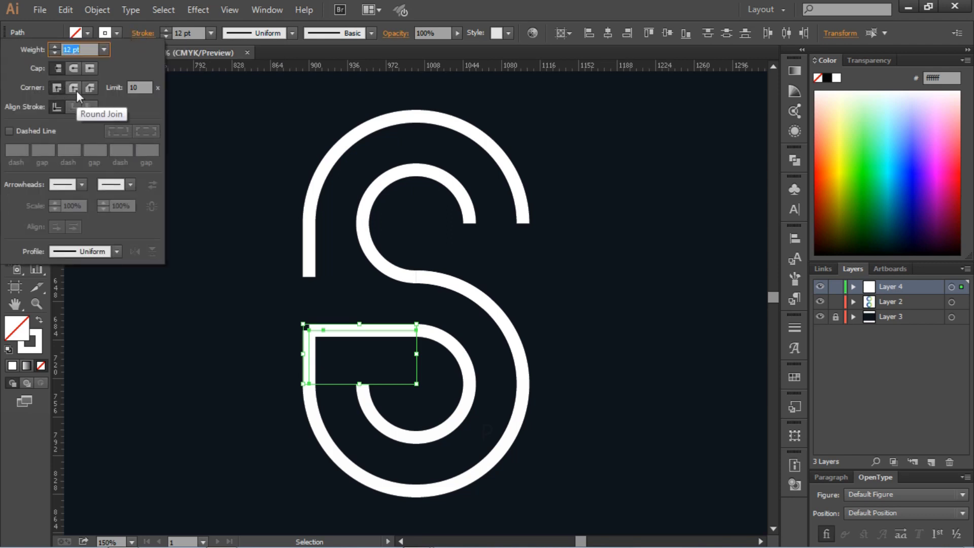
{"action": "left_click", "coordinate": [75, 89]}
{"action": "left_click", "coordinate": [56, 87]}
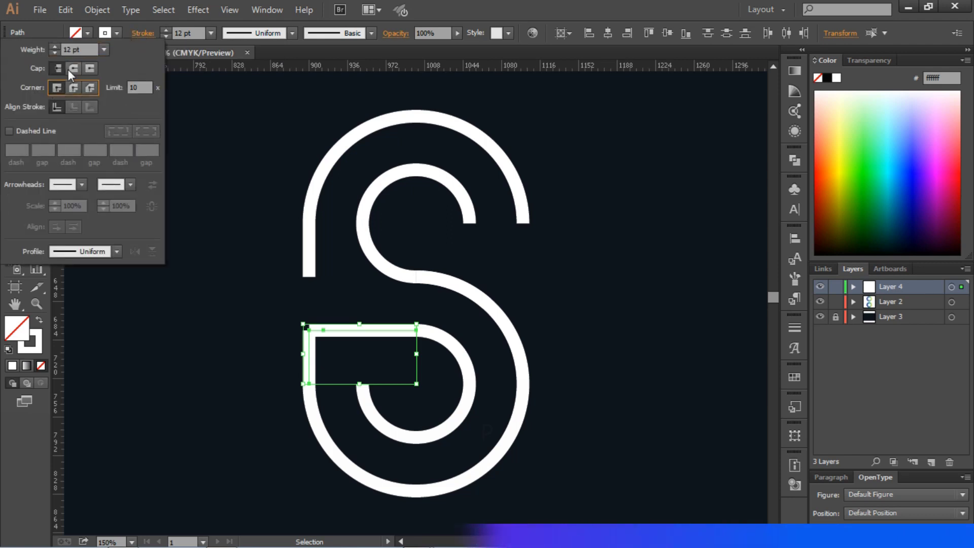
{"action": "left_click", "coordinate": [71, 68]}
{"action": "left_click", "coordinate": [236, 148]}
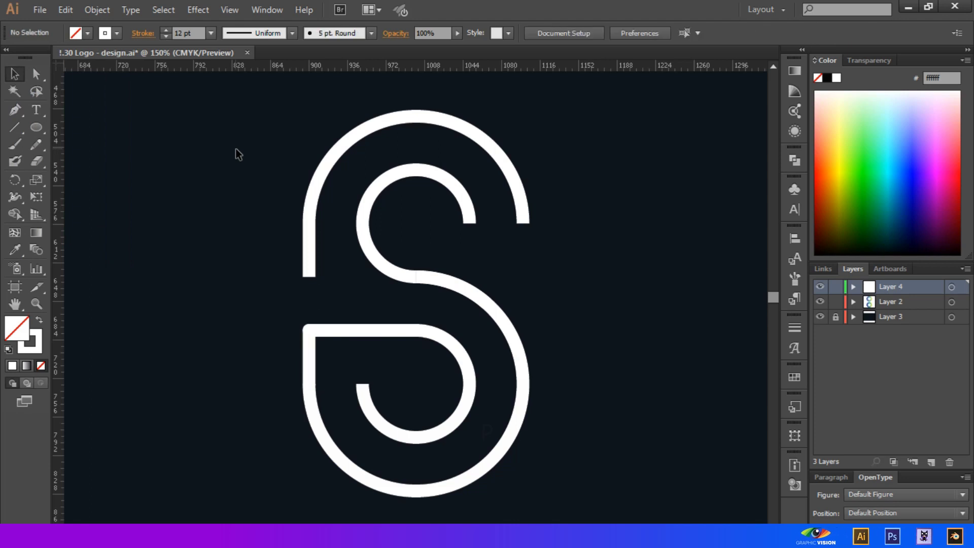
Give the logo's outer paths and the lines at its left corner projecting stroke caps with miter joins
{"action": "left_click_drag", "start_coordinate": [243, 253], "coordinate": [312, 324]}
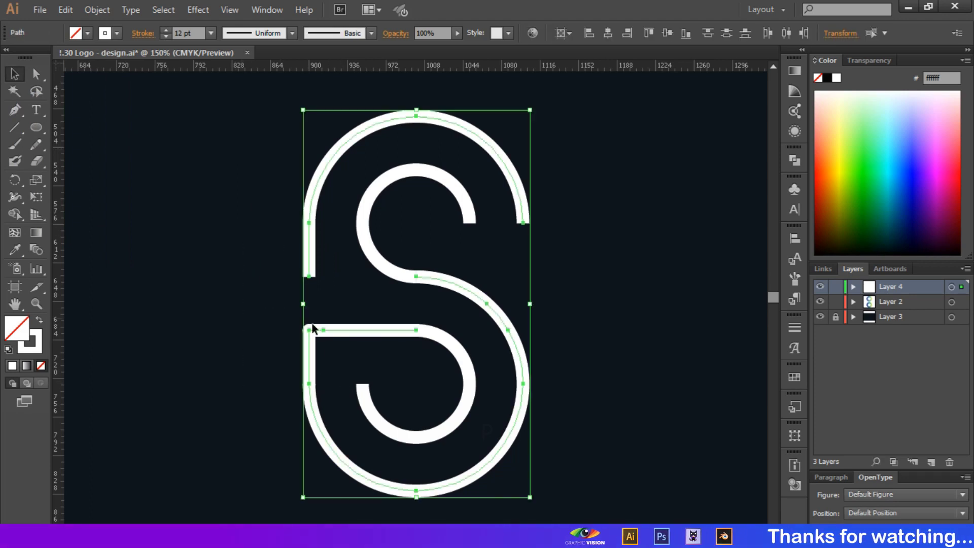
{"action": "left_click", "coordinate": [136, 33]}
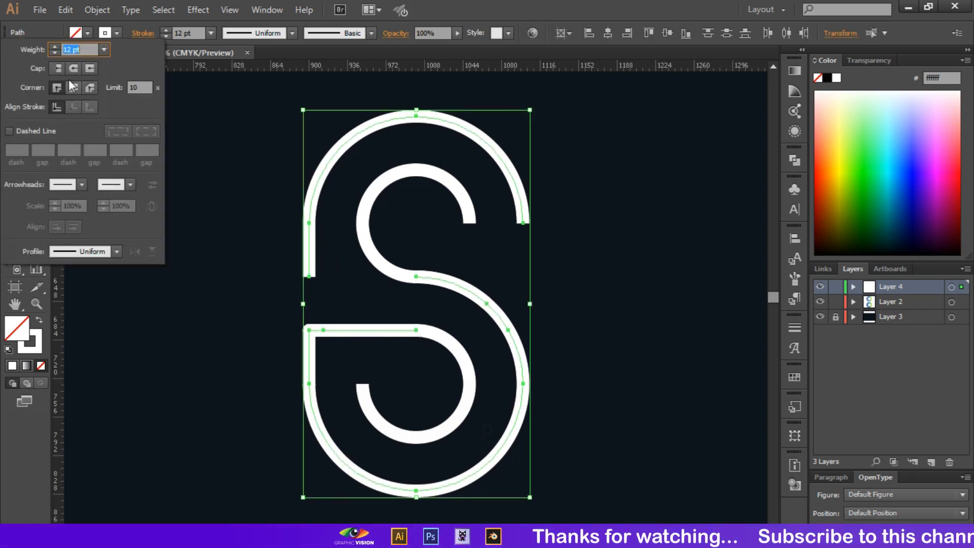
{"action": "left_click", "coordinate": [91, 68]}
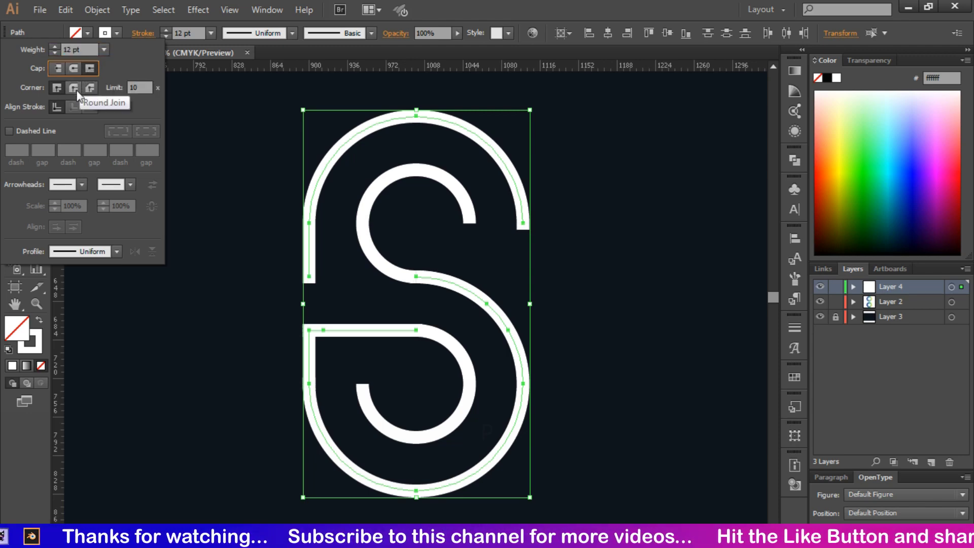
{"action": "left_click", "coordinate": [58, 88]}
{"action": "left_click", "coordinate": [193, 243]}
{"action": "left_click", "coordinate": [196, 241]}
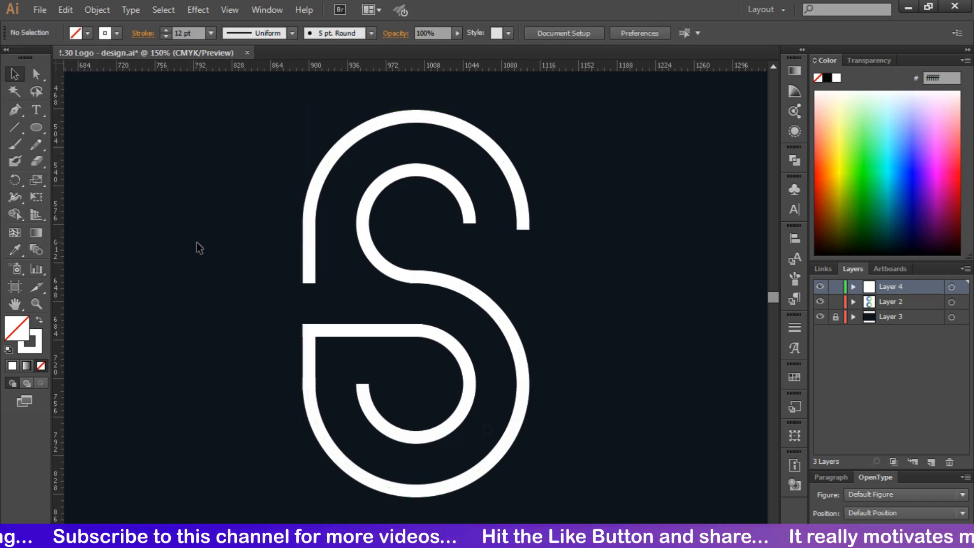
Set the stroke weight of the entire S logo to 25 pt
{"action": "key", "text": "ctrl+0"}
{"action": "mouse_move", "coordinate": [315, 181]}
{"action": "left_mouse_down"}
{"action": "mouse_move", "coordinate": [387, 252]}
{"action": "mouse_move", "coordinate": [514, 423]}
{"action": "left_mouse_up"}
{"action": "double_click", "coordinate": [193, 33]}
{"action": "type", "text": "18"}
{"action": "key", "text": "Return"}
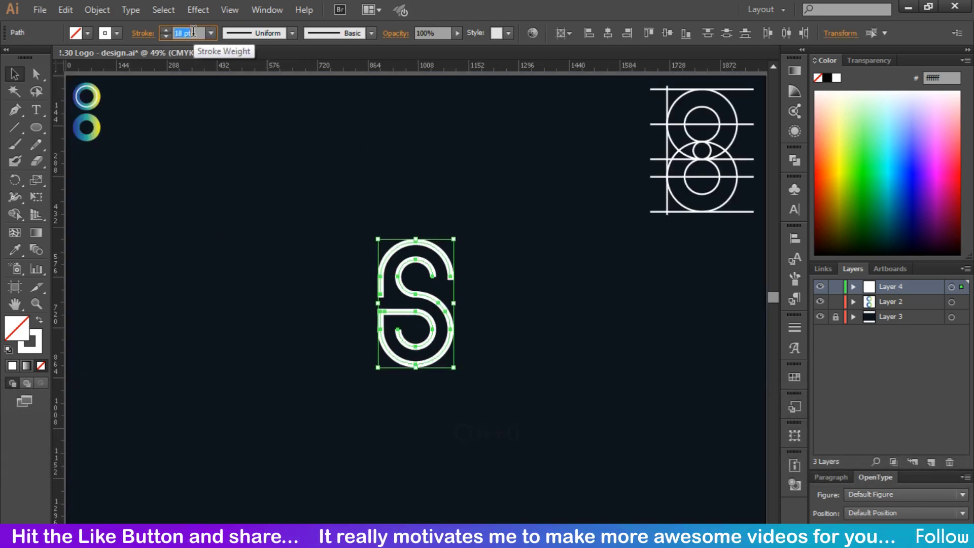
{"action": "key", "text": "Up"}
{"action": "key", "text": "Up"}
{"action": "key", "text": "Up"}
{"action": "key", "text": "Up"}
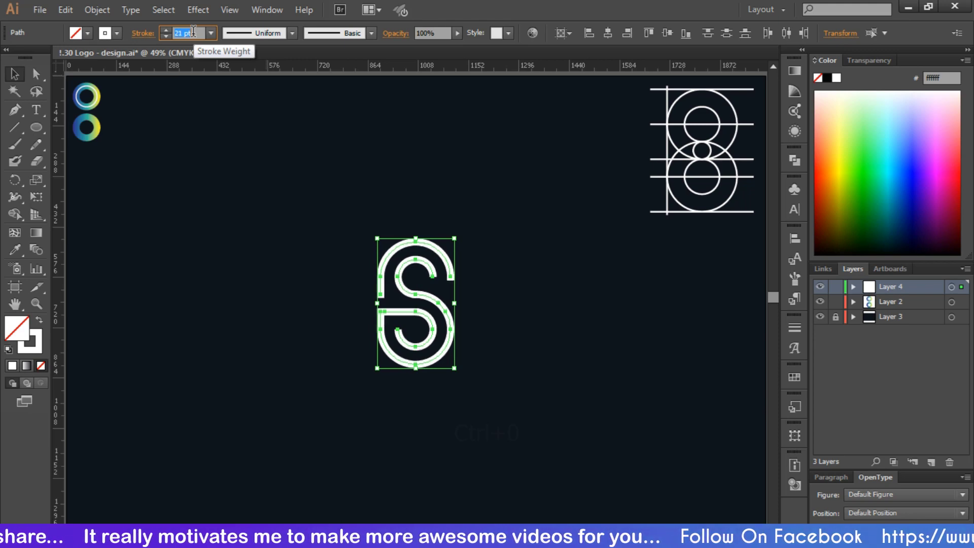
{"action": "key", "text": "Up"}
{"action": "key", "text": "Up"}
{"action": "key", "text": "Up"}
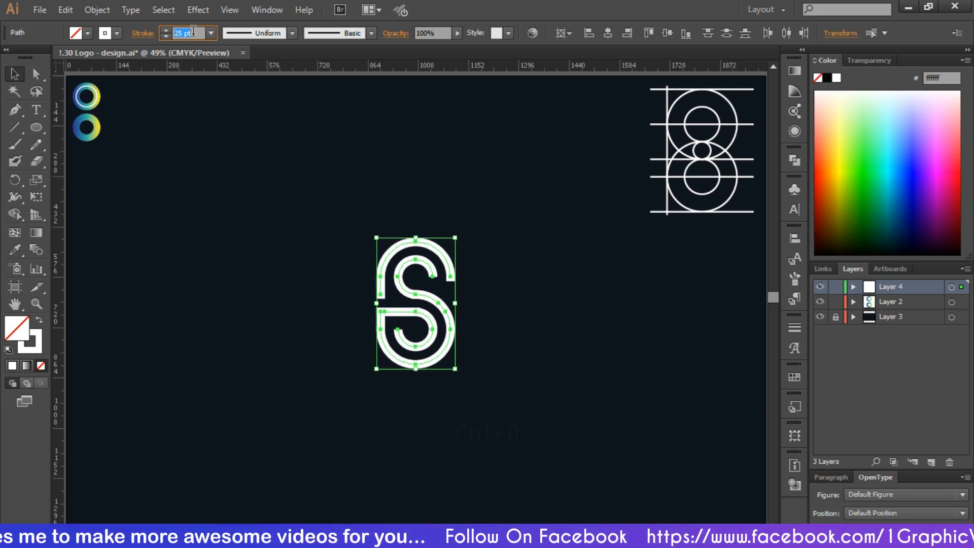
{"action": "left_click", "coordinate": [259, 206]}
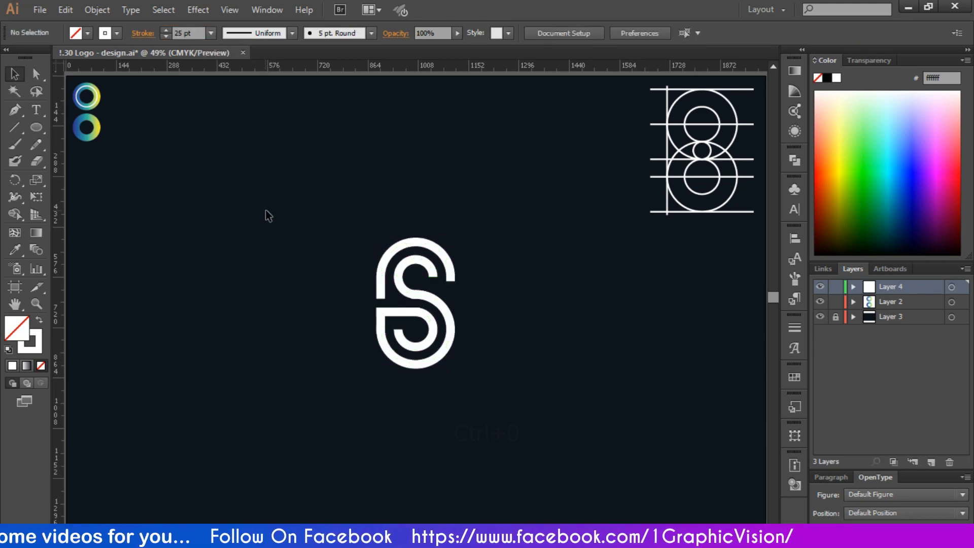
Duplicate the whole logo in place and move the copy into the empty area left of the original
{"action": "left_click_drag", "start_coordinate": [273, 201], "coordinate": [497, 422]}
{"action": "key", "text": "ctrl+v"}
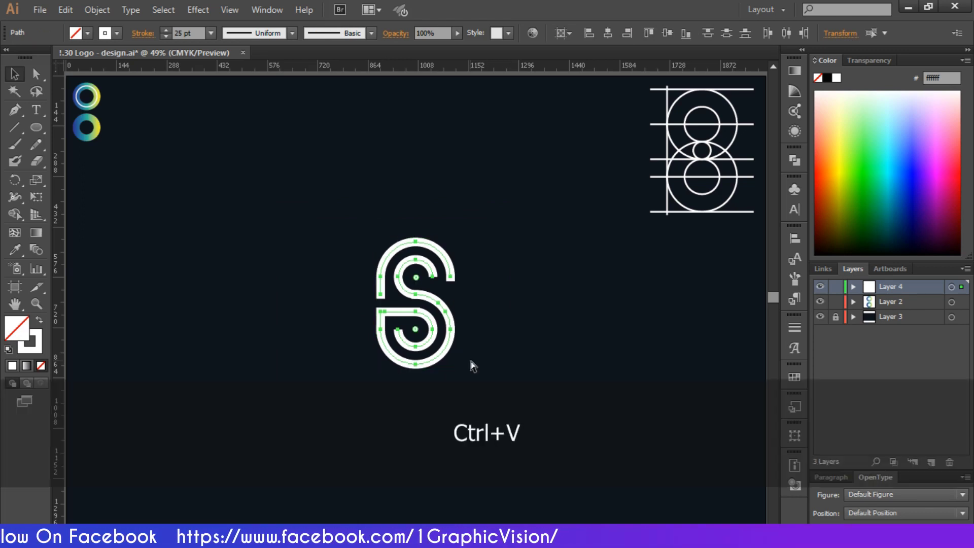
{"action": "left_click_drag", "start_coordinate": [445, 311], "coordinate": [272, 315]}
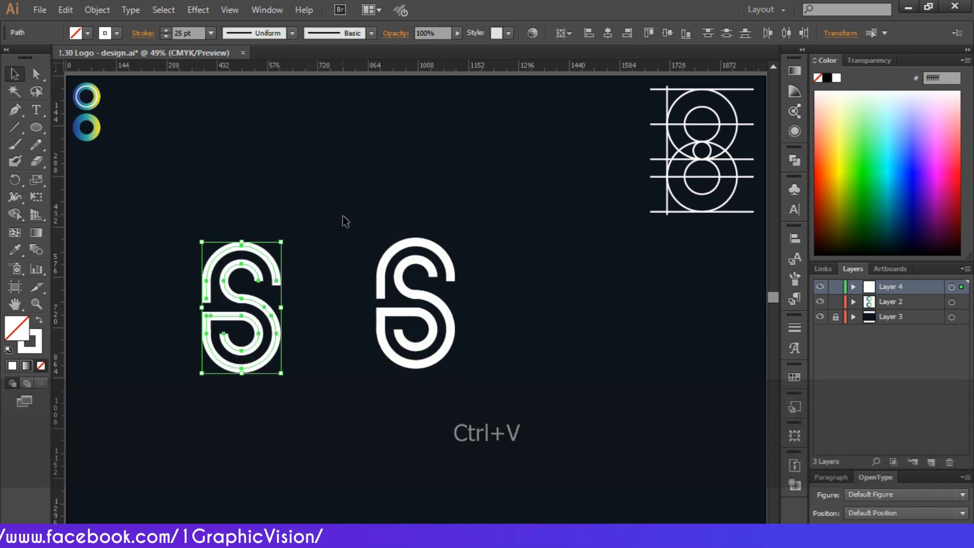
Group all paths of the original logo in the middle of the artboard
{"action": "left_click_drag", "start_coordinate": [344, 214], "coordinate": [493, 390]}
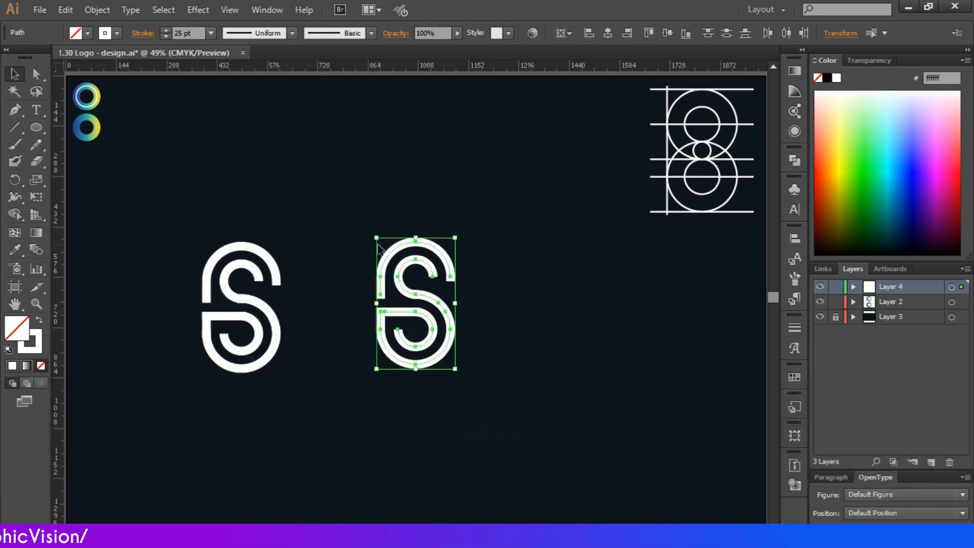
{"action": "right_click", "coordinate": [397, 258]}
{"action": "left_click", "coordinate": [440, 327]}
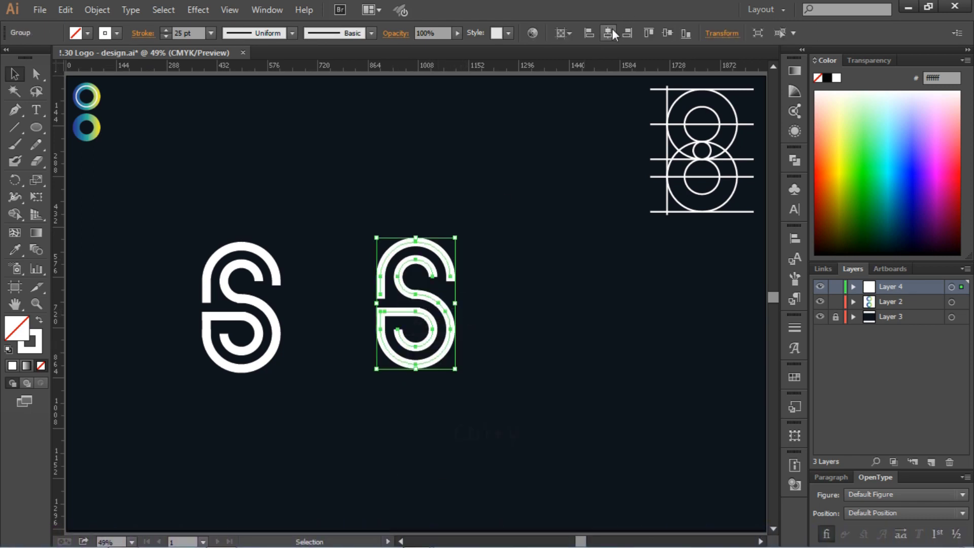
{"action": "left_click", "coordinate": [510, 299]}
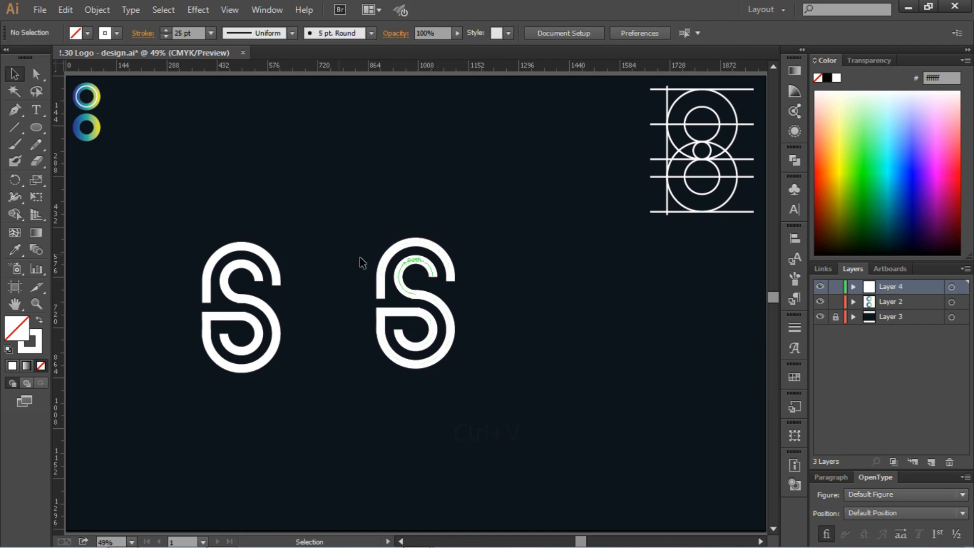
Apply the blue-to-yellow gradient stroke of the lower sample ring to the middle logo with the Eyedropper
{"action": "left_click_drag", "start_coordinate": [373, 210], "coordinate": [476, 385]}
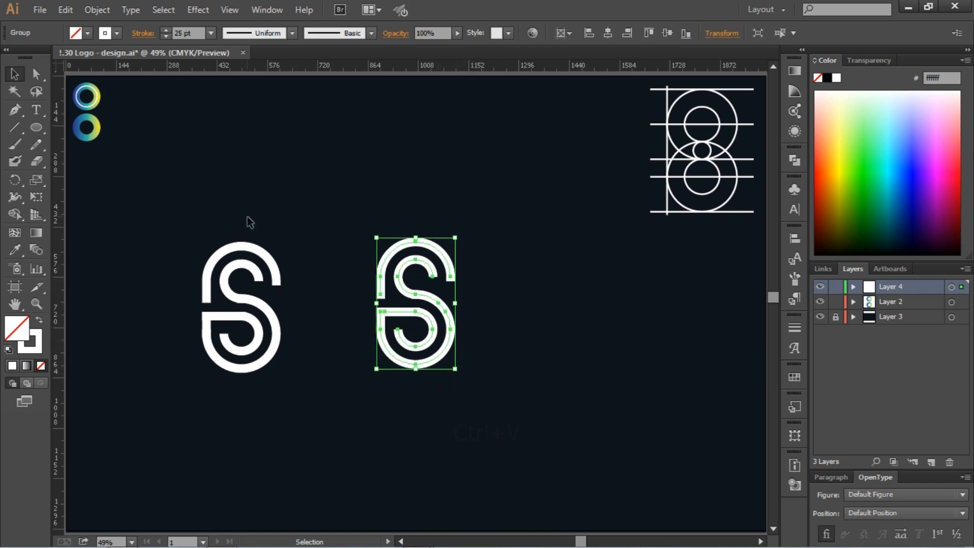
{"action": "left_click", "coordinate": [13, 250]}
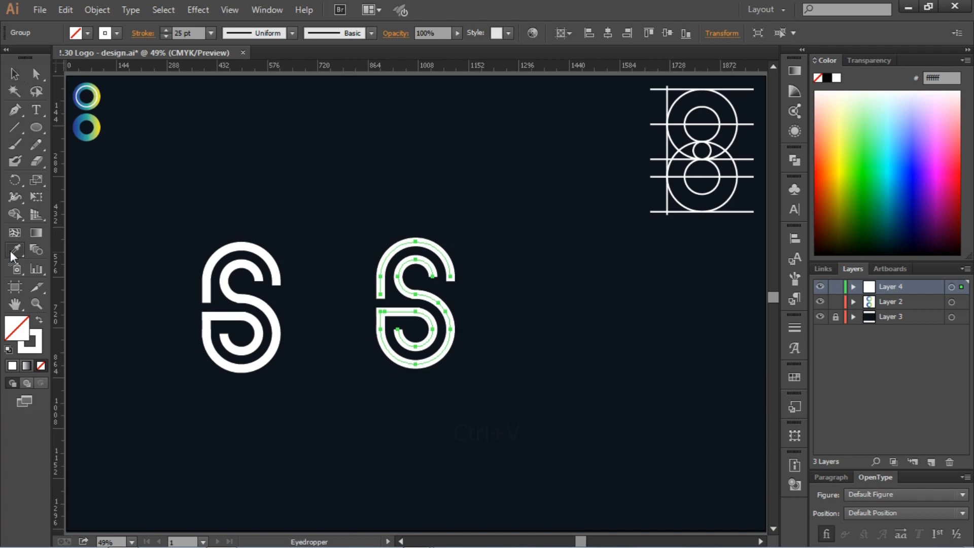
{"action": "left_click", "coordinate": [94, 132]}
{"action": "left_click", "coordinate": [20, 77]}
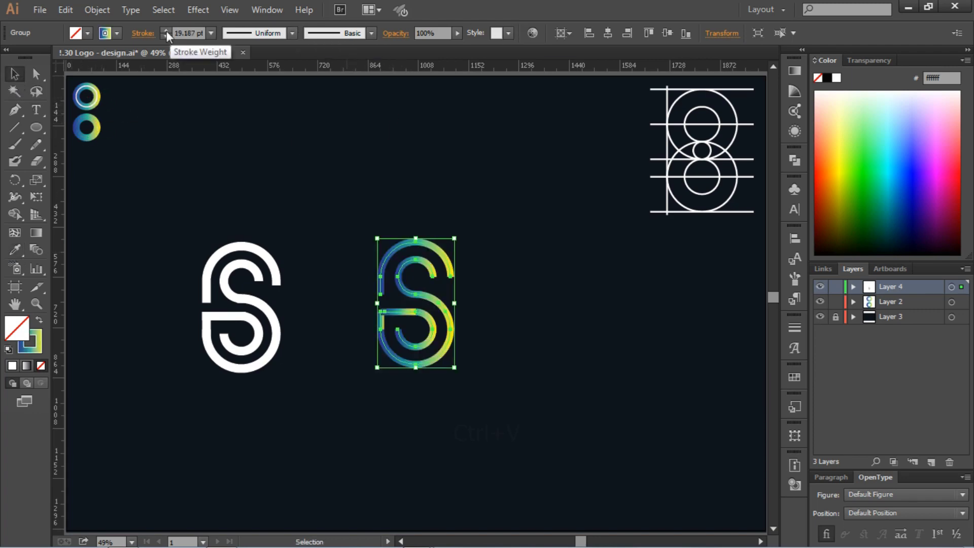
Set the gradient logo's stroke weight to 24 pt
{"action": "double_click", "coordinate": [190, 33]}
{"action": "type", "text": "23"}
{"action": "key", "text": "Return"}
{"action": "key", "text": "Up"}
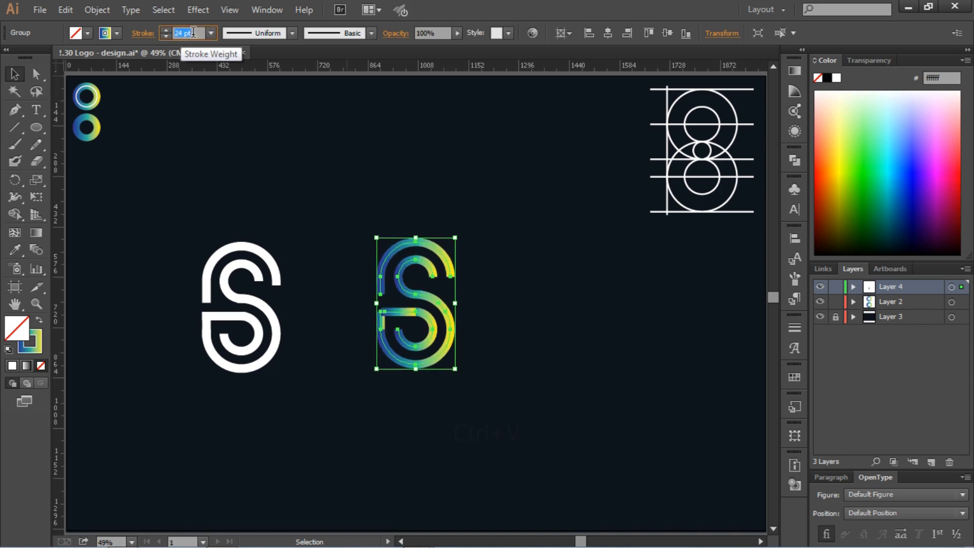
Raise the gradient logo's stroke weight to 25 pt and make the logo a compound path
{"action": "key", "text": "Up"}
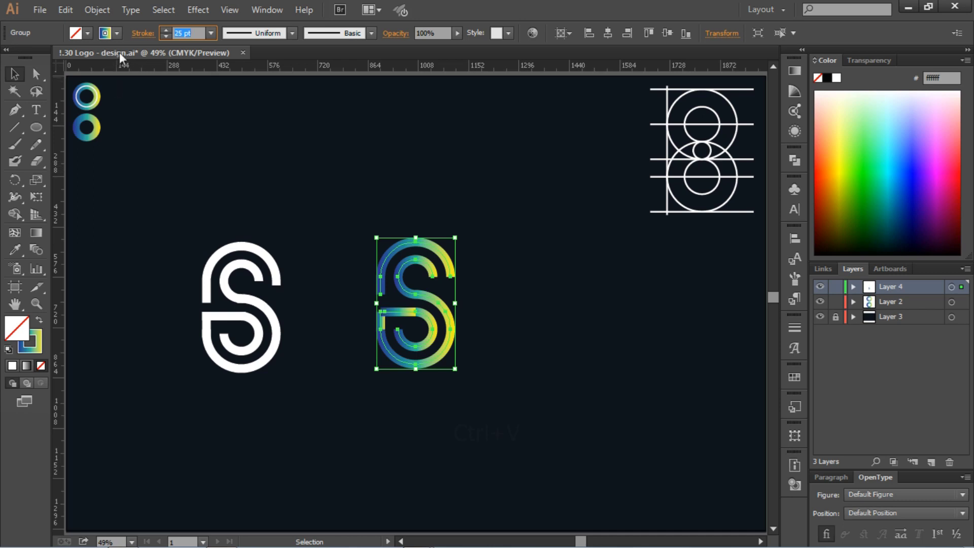
{"action": "left_click", "coordinate": [96, 10]}
{"action": "mouse_move", "coordinate": [149, 449]}
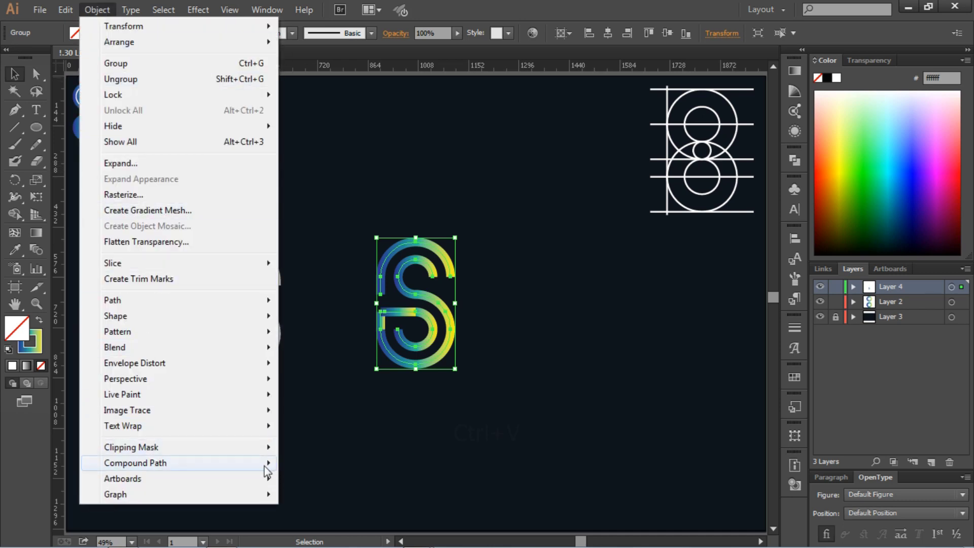
{"action": "mouse_move", "coordinate": [265, 463]}
{"action": "left_click", "coordinate": [311, 462]}
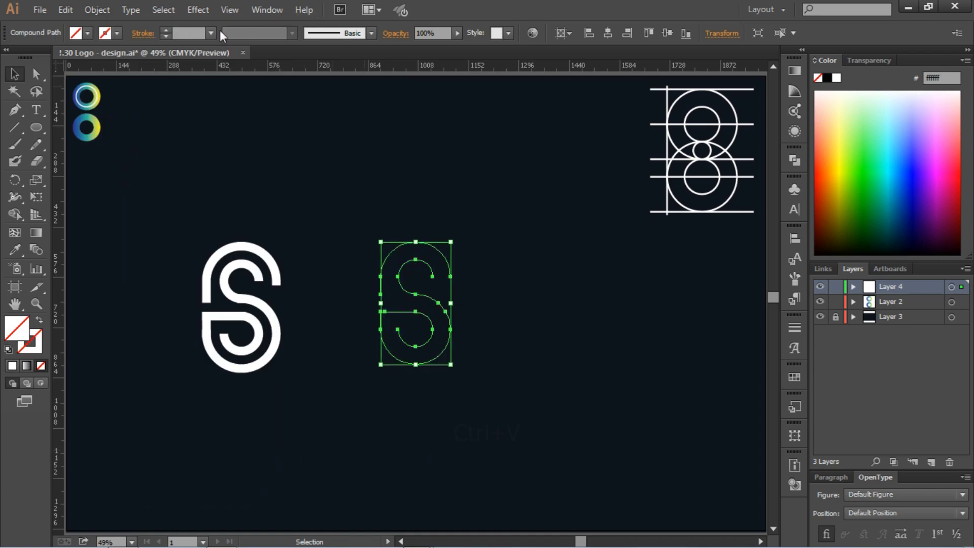
Restore the compound path's gradient stroke by entering a weight, and adjust it to 25 pt
{"action": "left_click", "coordinate": [187, 33]}
{"action": "type", "text": "20"}
{"action": "key", "text": "Return"}
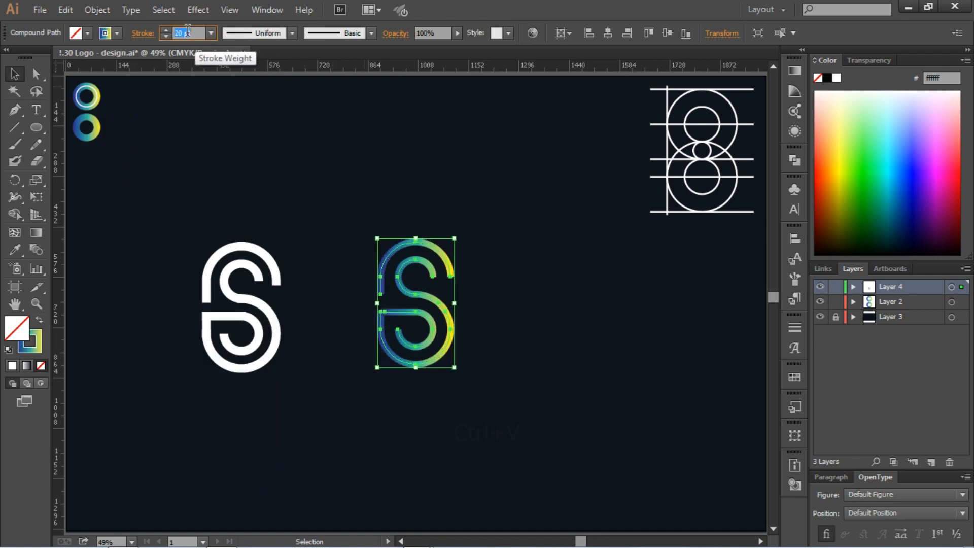
{"action": "key", "text": "Up"}
{"action": "key", "text": "Up"}
{"action": "key", "text": "Up"}
{"action": "key", "text": "Up"}
{"action": "key", "text": "Up"}
{"action": "key", "text": "Up"}
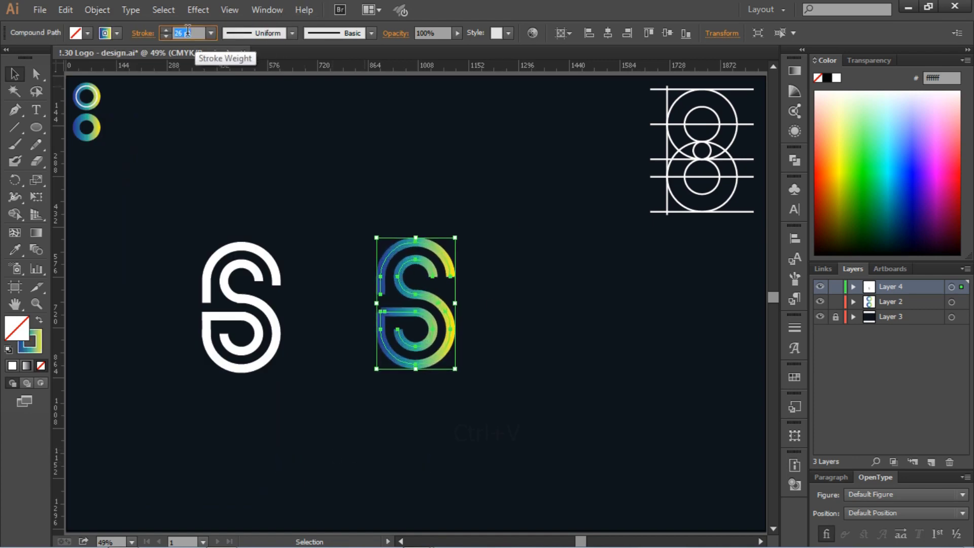
{"action": "key", "text": "Down"}
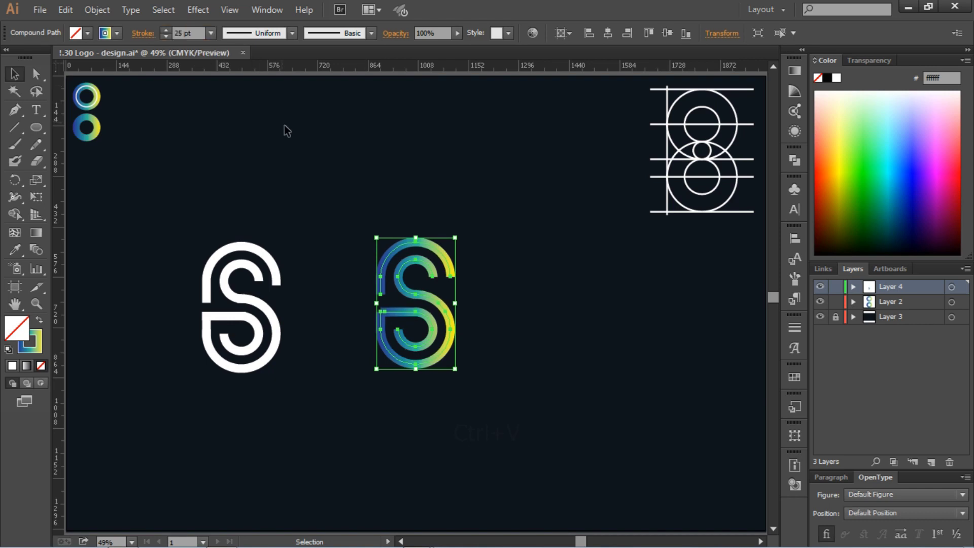
Give the gradient logo's stroke projecting caps
{"action": "left_click_drag", "start_coordinate": [351, 185], "coordinate": [504, 406]}
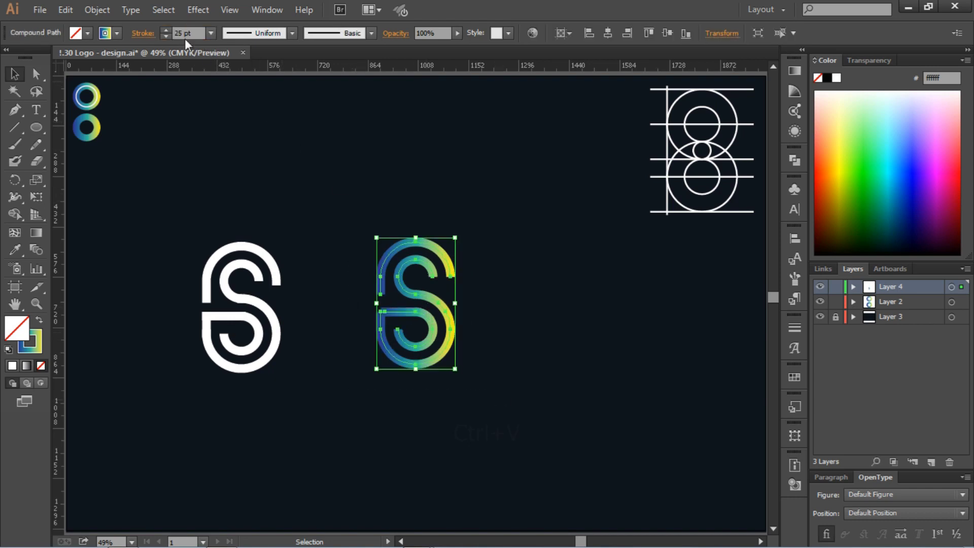
{"action": "left_click", "coordinate": [148, 33]}
{"action": "left_click", "coordinate": [87, 68]}
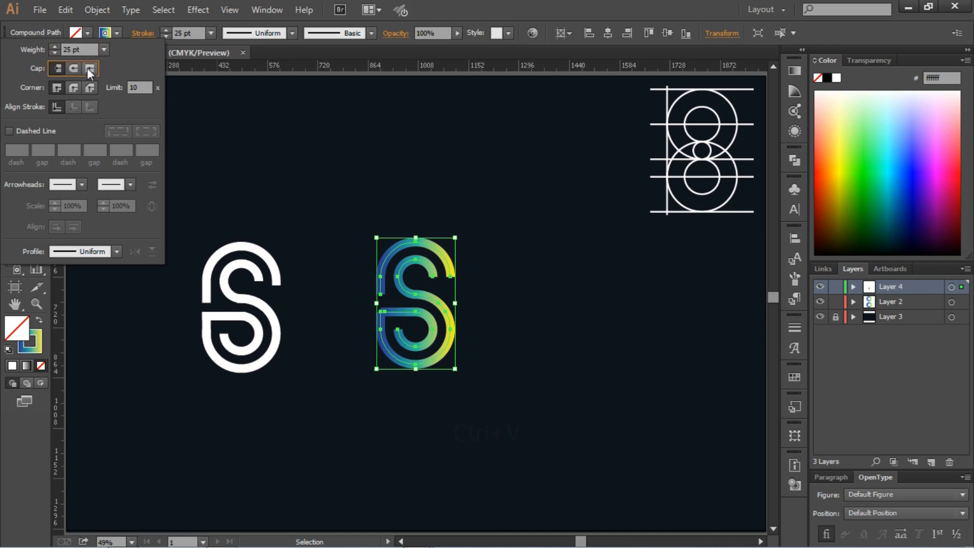
{"action": "left_click", "coordinate": [223, 124]}
{"action": "left_click", "coordinate": [316, 178]}
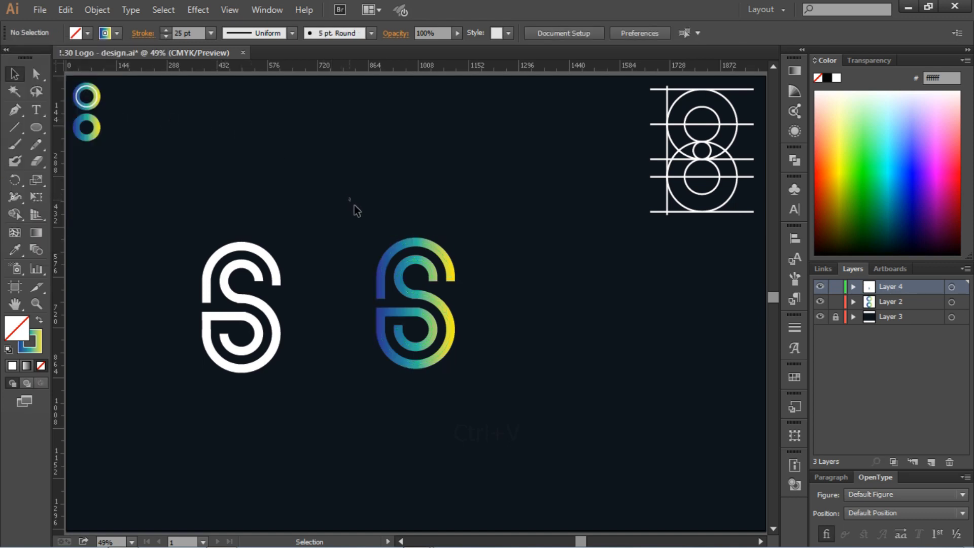
Set the angle of the gradient logo's linear stroke gradient to 150°
{"action": "left_click_drag", "start_coordinate": [350, 197], "coordinate": [486, 410]}
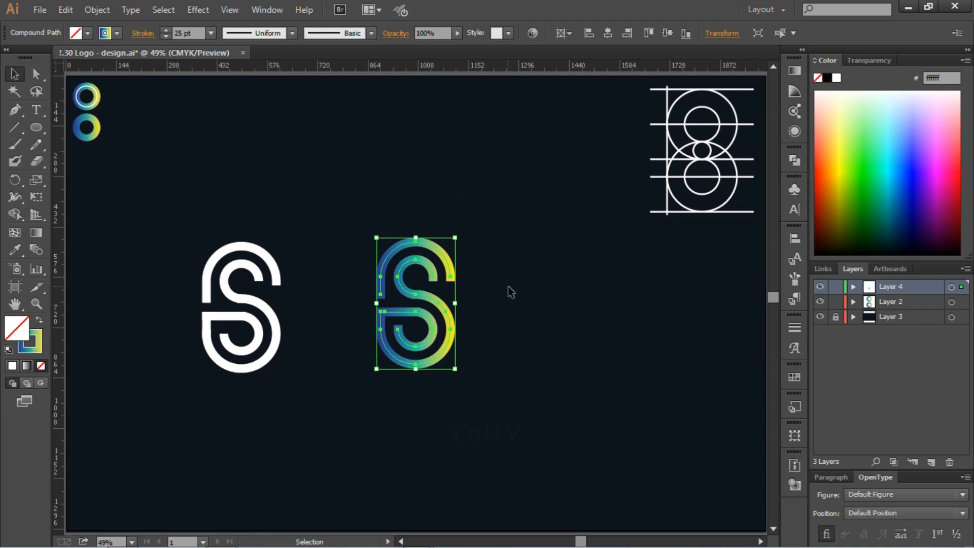
{"action": "left_click", "coordinate": [511, 293]}
{"action": "left_click_drag", "start_coordinate": [311, 191], "coordinate": [514, 407]}
{"action": "left_click", "coordinate": [795, 71]}
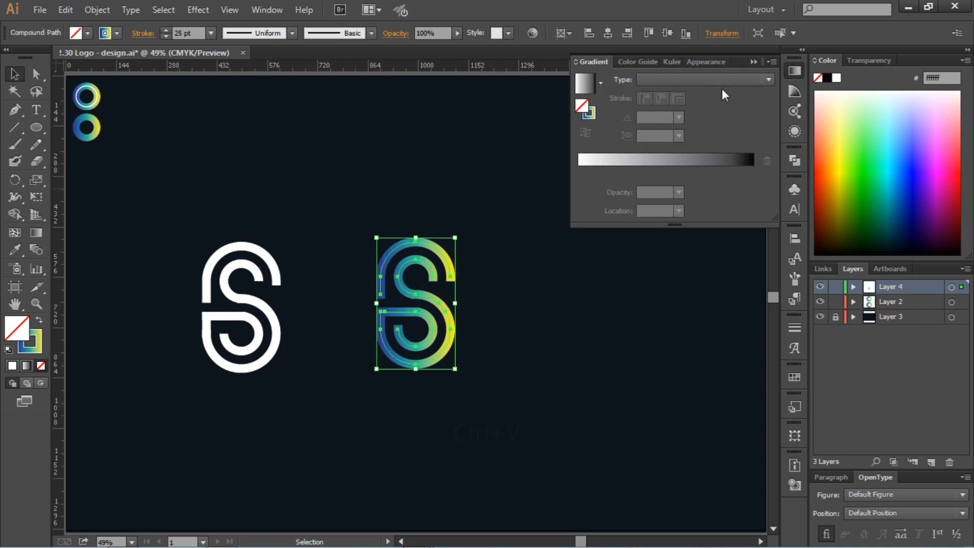
{"action": "left_click", "coordinate": [588, 113]}
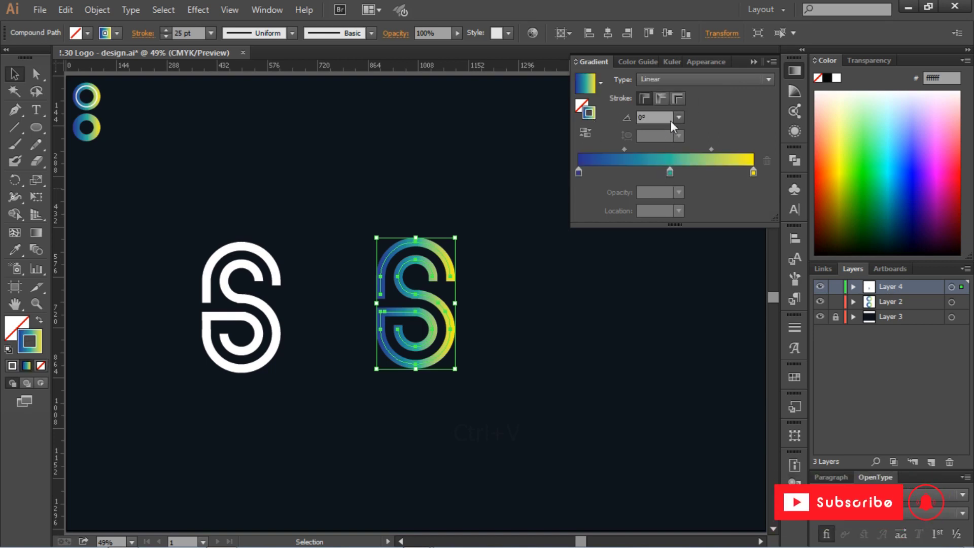
{"action": "left_click", "coordinate": [678, 117]}
{"action": "left_click", "coordinate": [693, 147]}
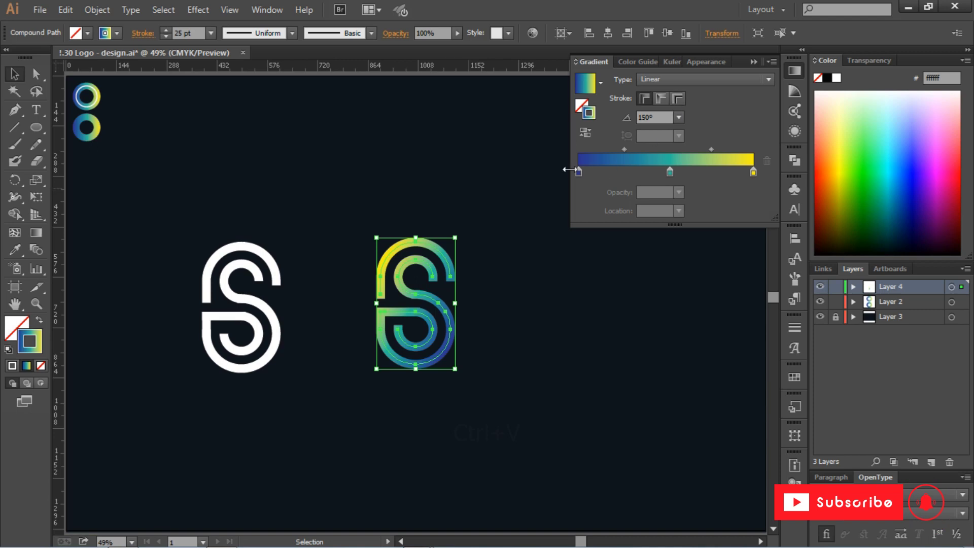
{"action": "left_click", "coordinate": [535, 187]}
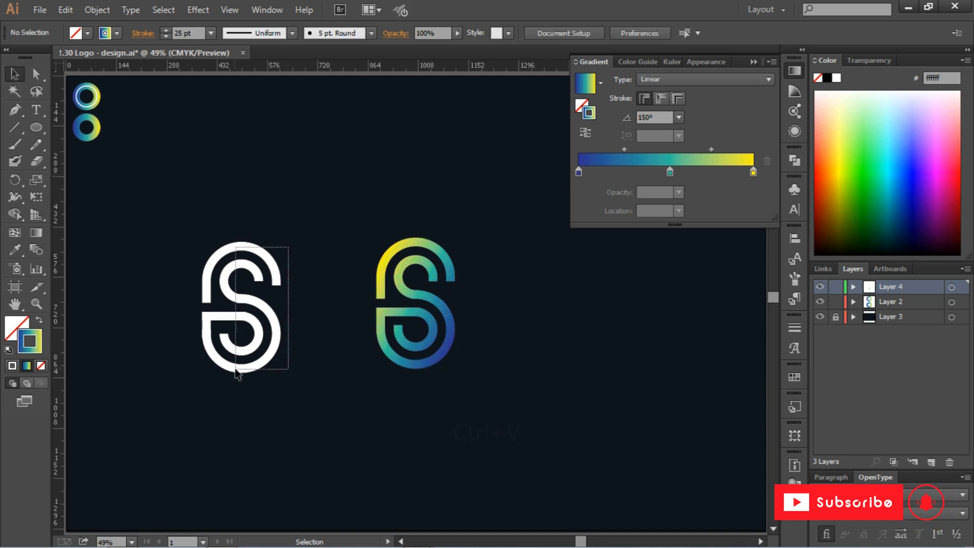
Select all paths of the white logo and reduce their stroke weight to 5 pt
{"action": "left_click", "coordinate": [235, 369]}
{"action": "left_click", "coordinate": [197, 34]}
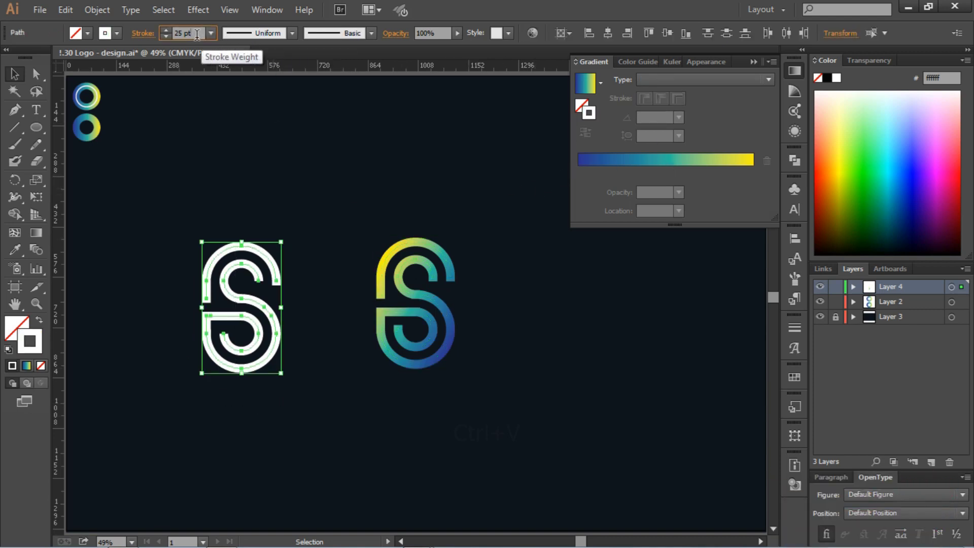
{"action": "scroll", "coordinate": [197, 33], "scroll_direction": "down", "scroll_amount": 18}
{"action": "scroll", "coordinate": [196, 33], "scroll_direction": "down", "scroll_amount": 2}
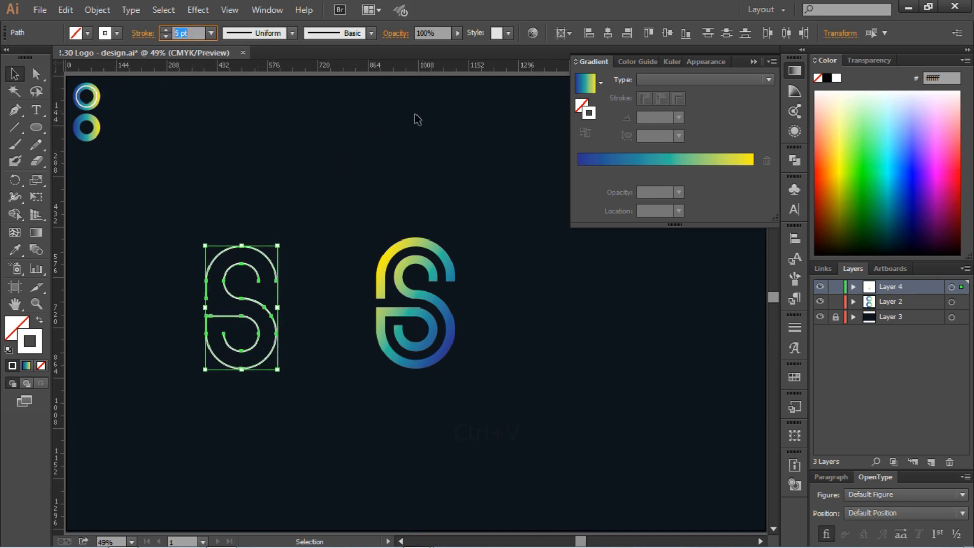
{"action": "left_click", "coordinate": [589, 33]}
{"action": "left_click", "coordinate": [608, 33]}
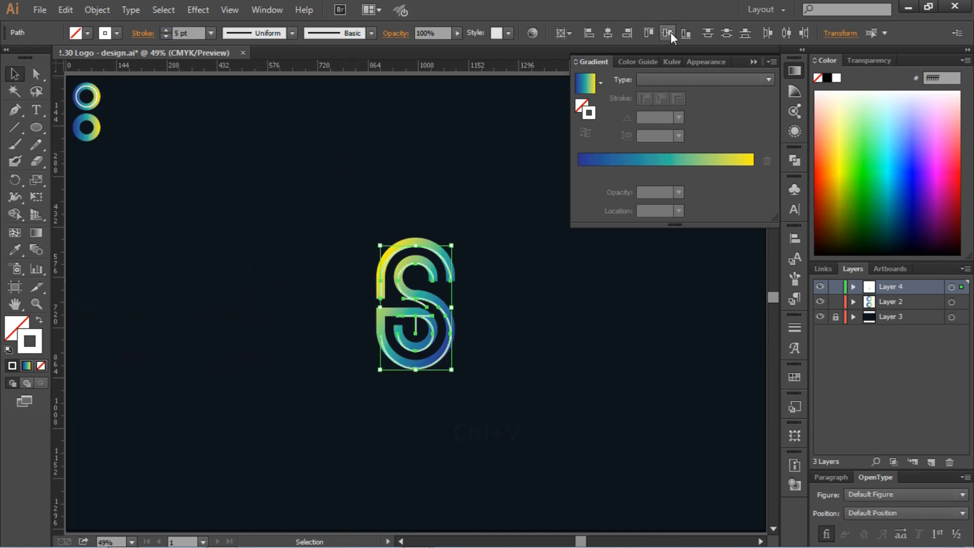
{"action": "left_click", "coordinate": [668, 33]}
{"action": "key", "text": "ctrl+z"}
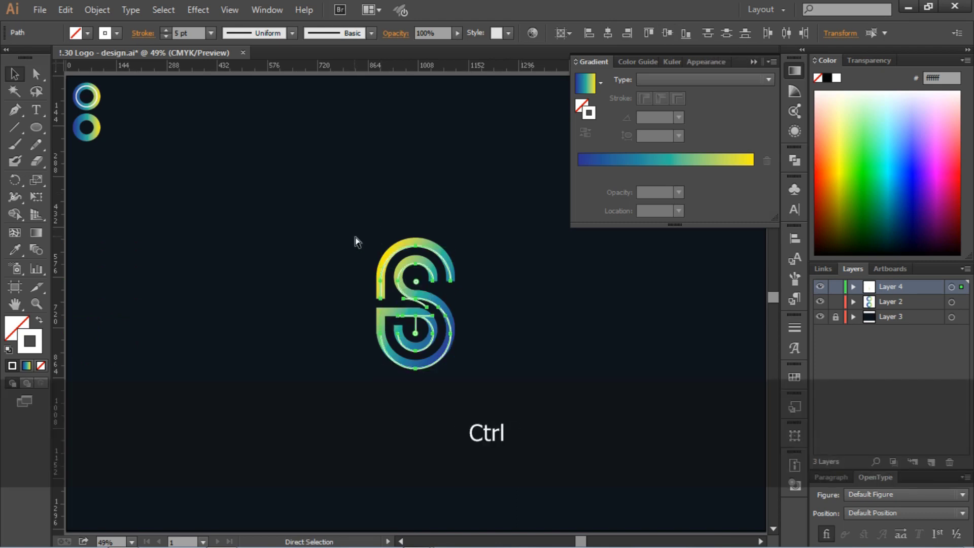
{"action": "key", "text": "ctrl+z"}
{"action": "key", "text": "ctrl+z"}
Group the white logo's paths and centre the group horizontally and vertically over the gradient logo
{"action": "right_click", "coordinate": [240, 305]}
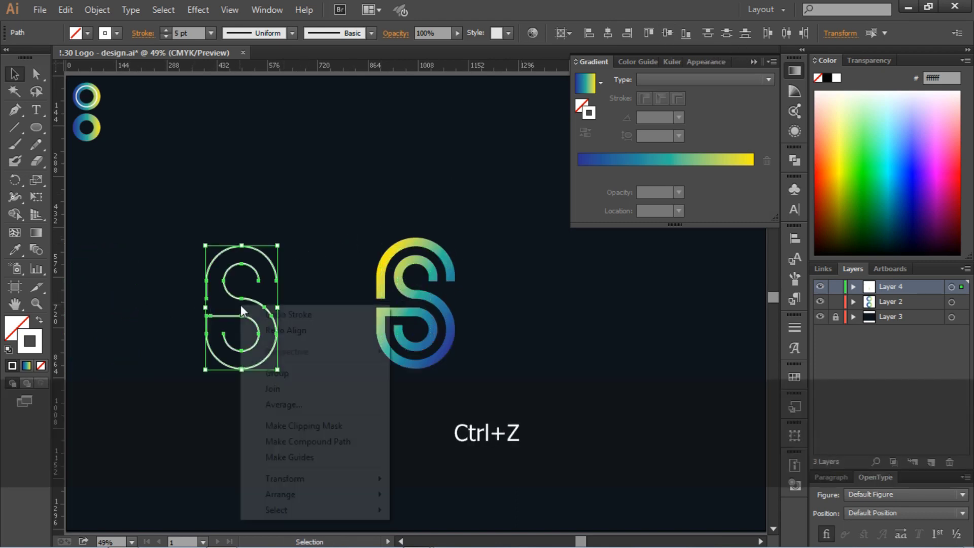
{"action": "left_click", "coordinate": [294, 373]}
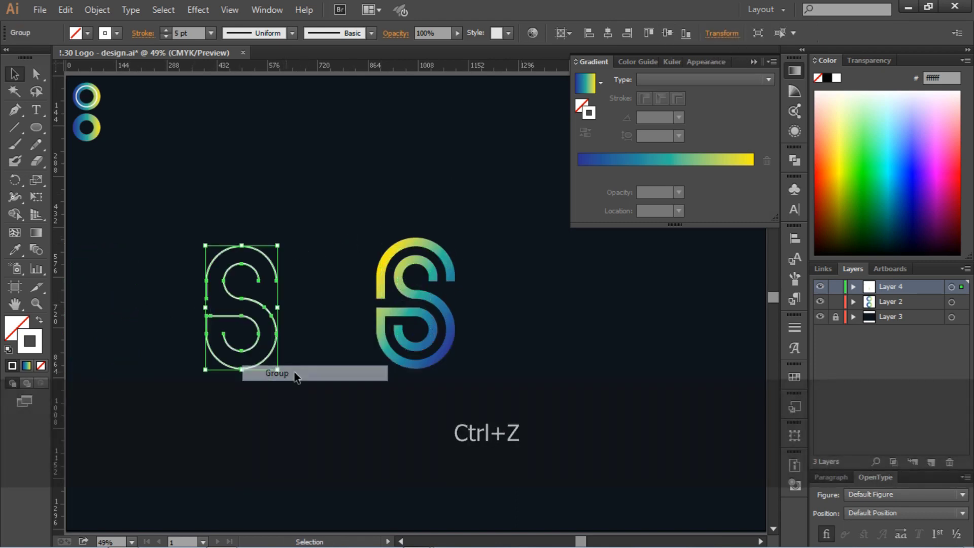
{"action": "left_click", "coordinate": [607, 33]}
{"action": "left_click", "coordinate": [667, 33]}
{"action": "left_click", "coordinate": [512, 293]}
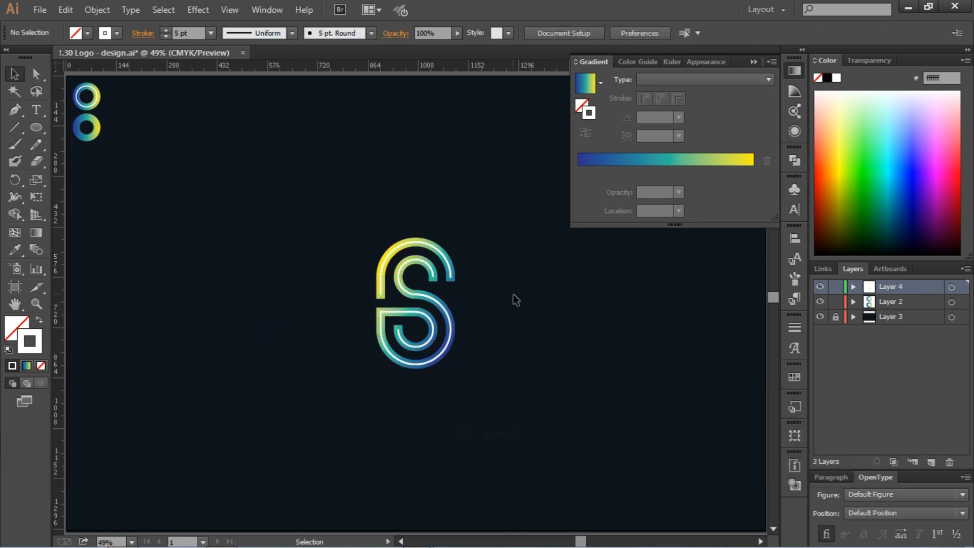
Thin the white logo group's stroke weight to 2 pt
{"action": "left_click", "coordinate": [427, 268]}
{"action": "key", "text": "Down"}
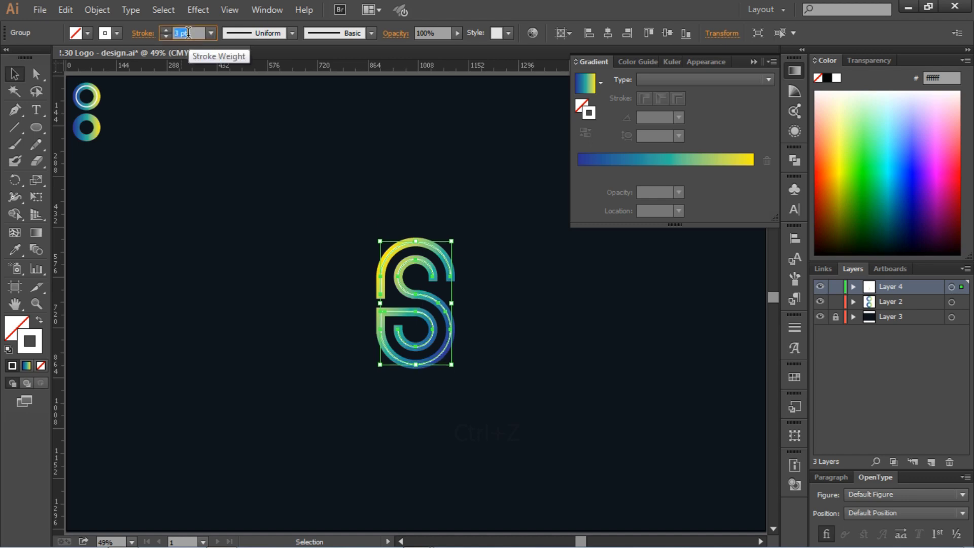
{"action": "left_click", "coordinate": [284, 214]}
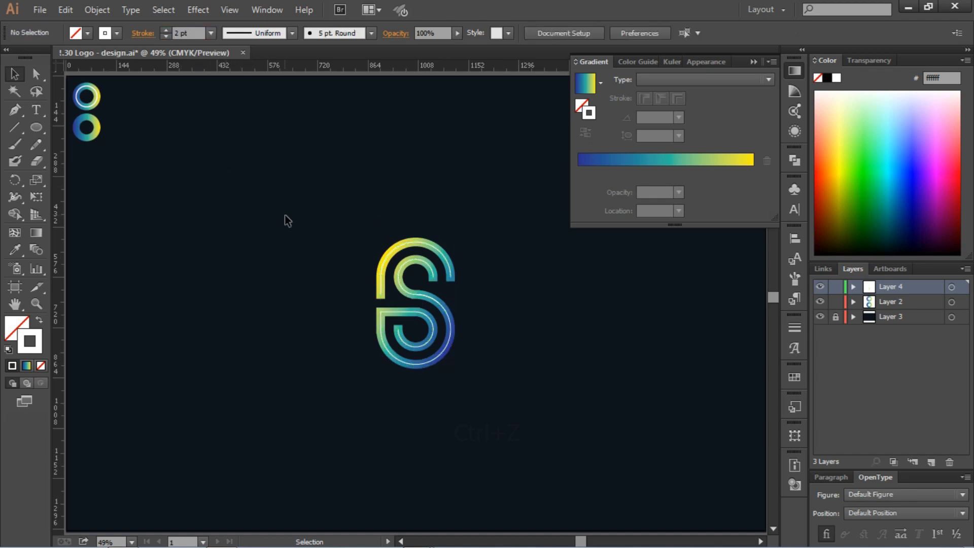
Group the white centre line with the gradient logo beneath it
{"action": "left_click_drag", "start_coordinate": [302, 181], "coordinate": [529, 418]}
{"action": "right_click", "coordinate": [441, 318]}
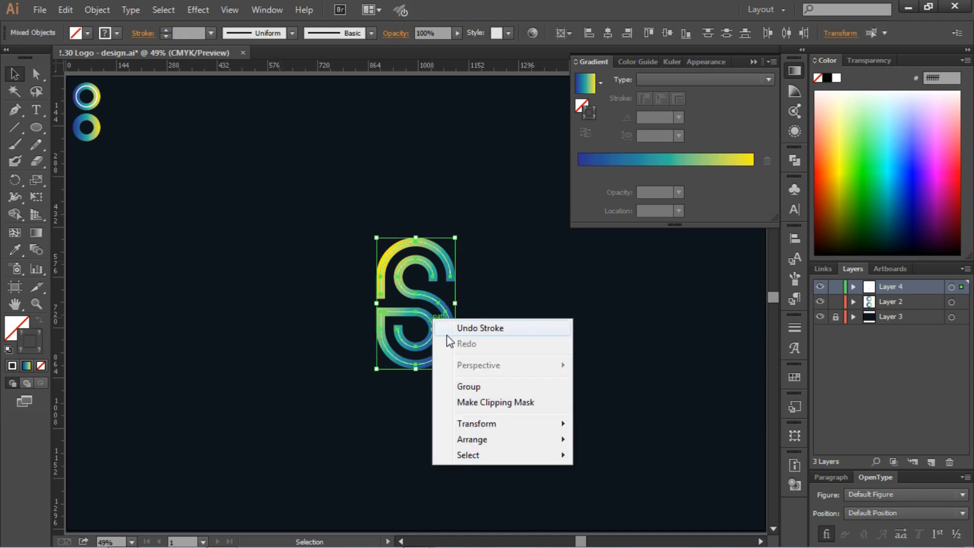
{"action": "left_click", "coordinate": [463, 389]}
{"action": "left_click", "coordinate": [696, 293]}
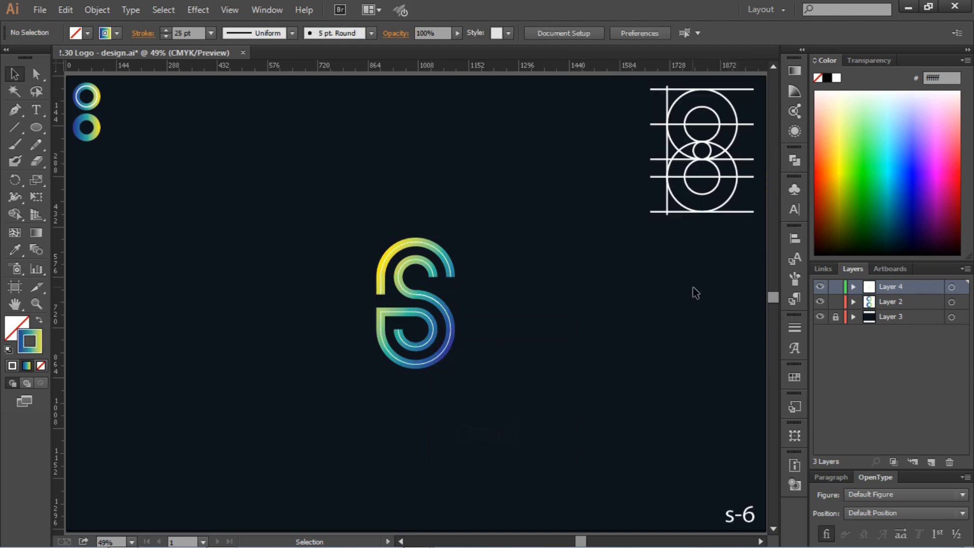